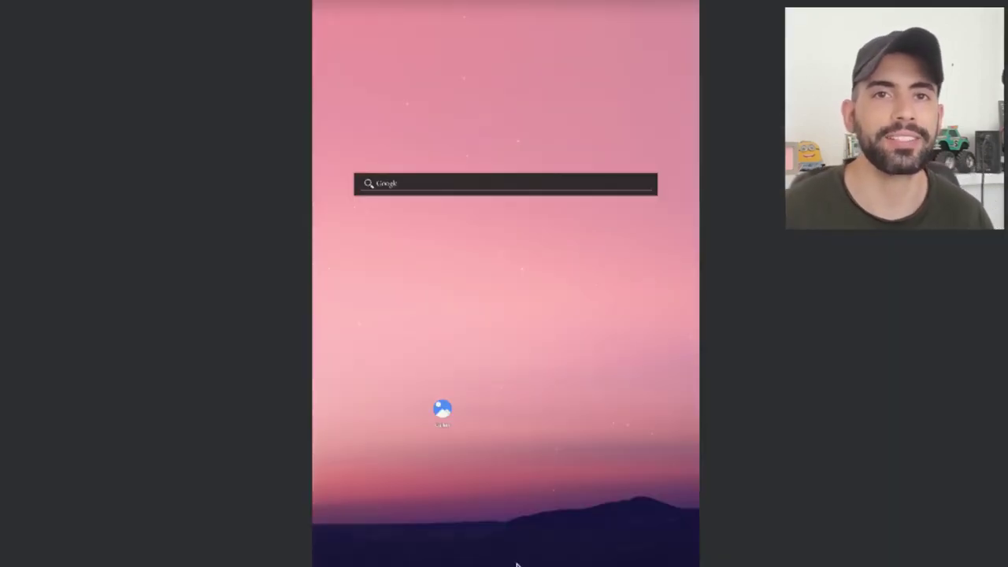
pyautogui.moveTo(443, 410); pyautogui.dragTo(567, 276)
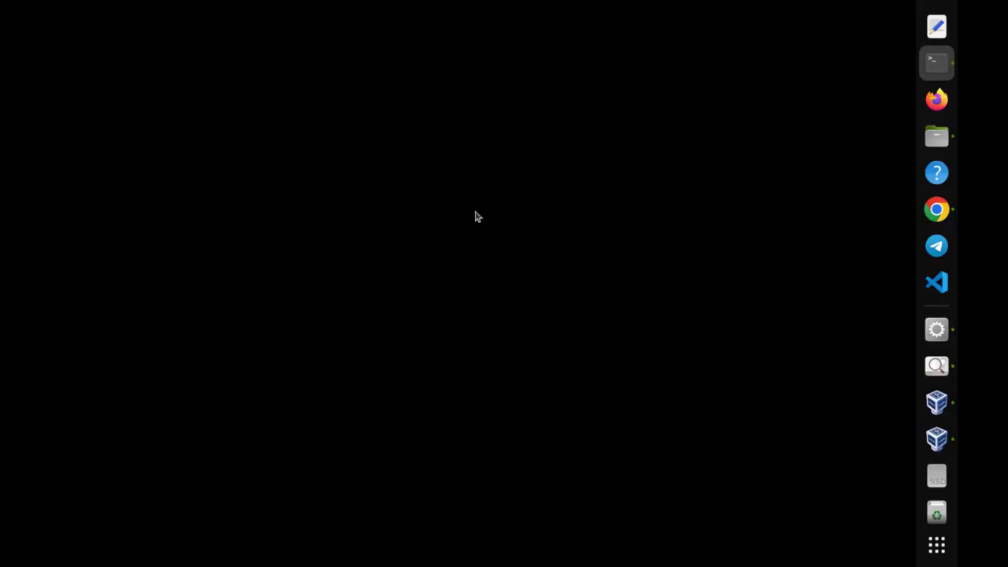
# Create a folder named Main_folder on the desktop and open it in a window below the folder's icon.
pyautogui.rightClick(485, 100)
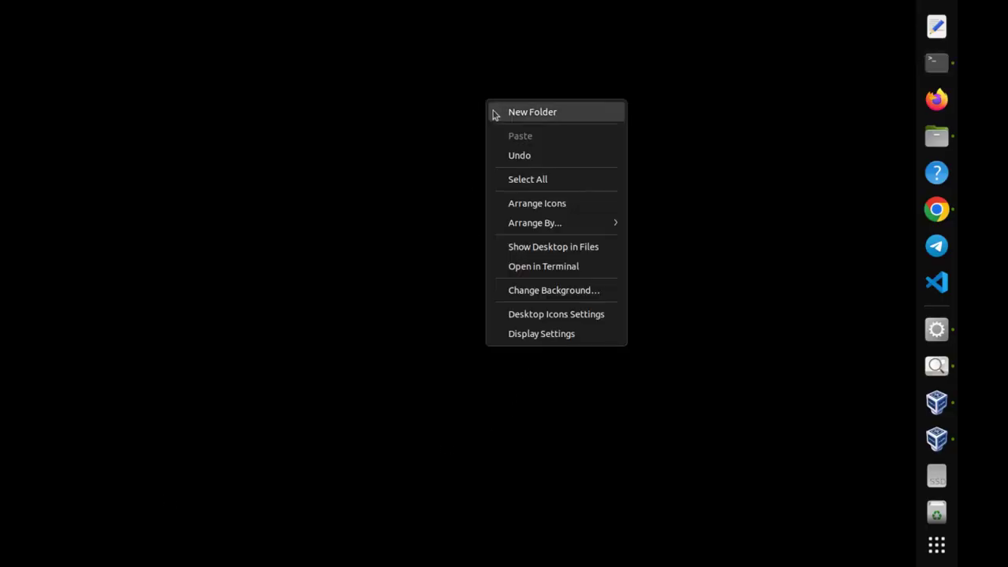
pyautogui.click(495, 111)
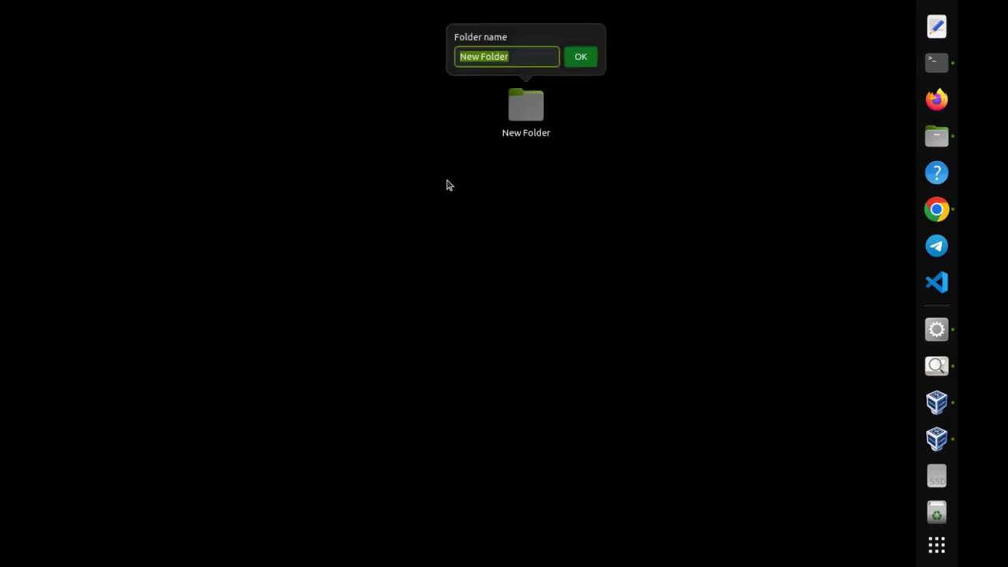
pyautogui.write('Main_f')
pyautogui.press('Return')
pyautogui.doubleClick(526, 106)
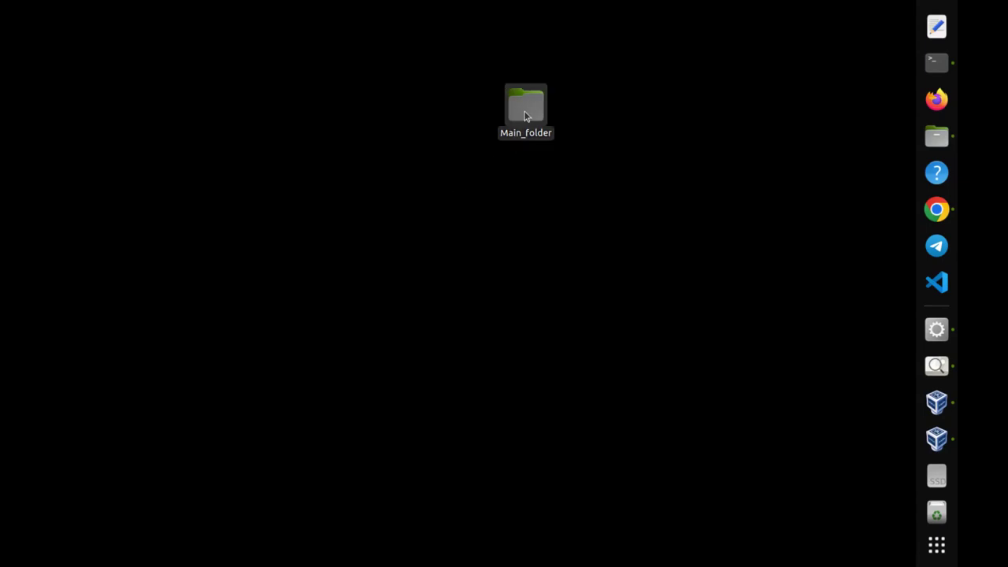
pyautogui.moveTo(313, 31); pyautogui.dragTo(315, 182)
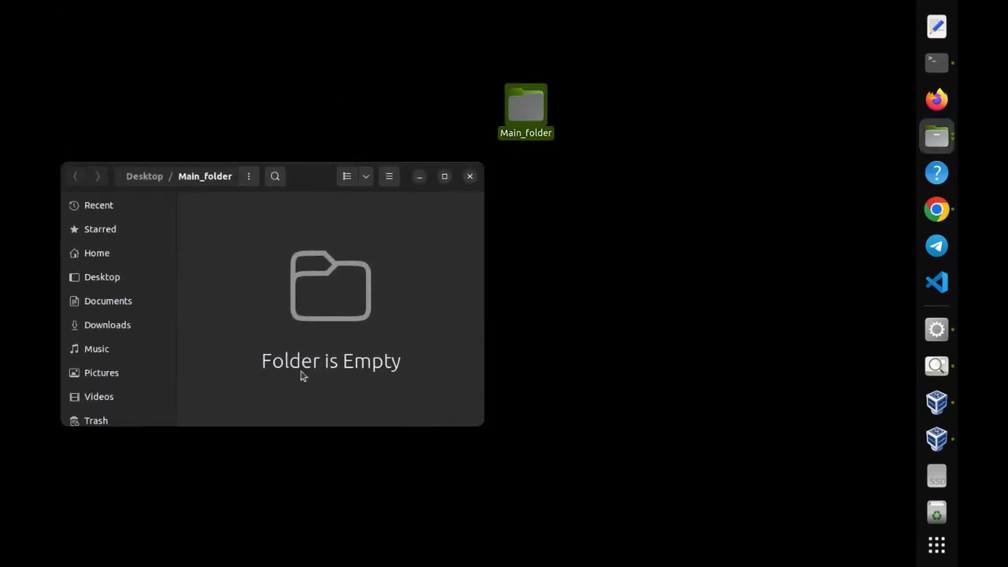
# Create an empty file aa.txt in Main_folder with touch from a terminal opened there, and close the terminal.
pyautogui.rightClick(250, 297)
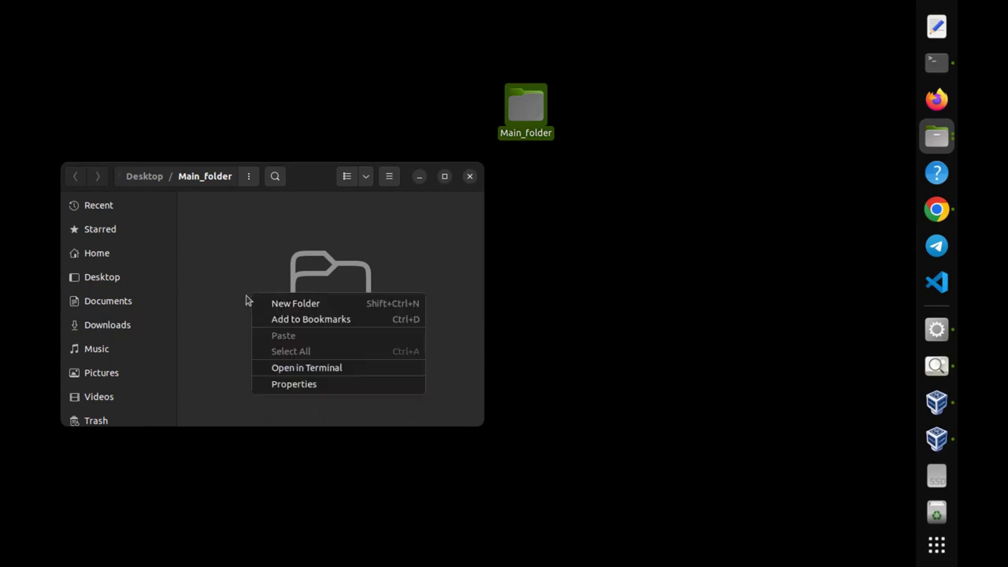
pyautogui.click(295, 368)
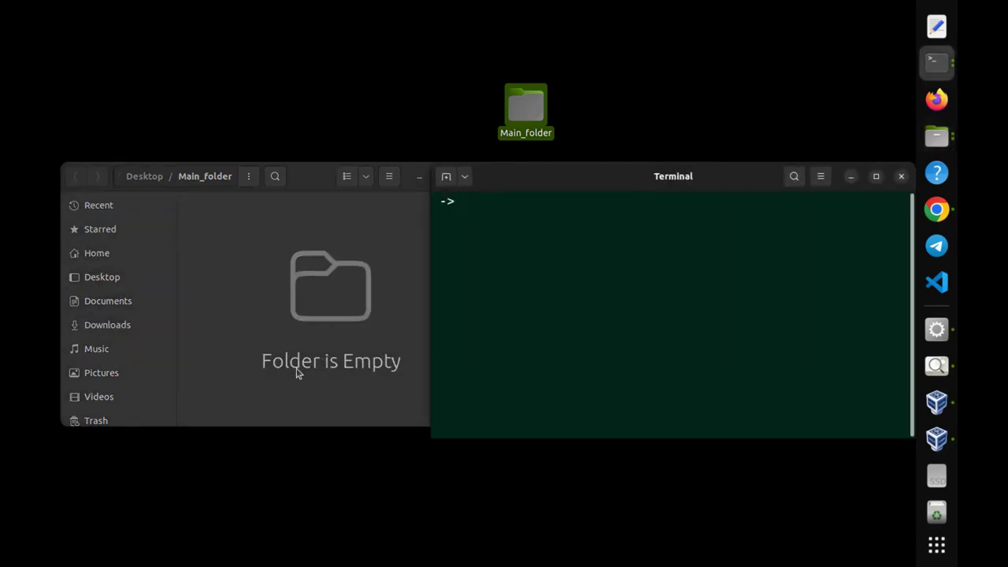
pyautogui.write('touch aa.txt')
pyautogui.press('Return')
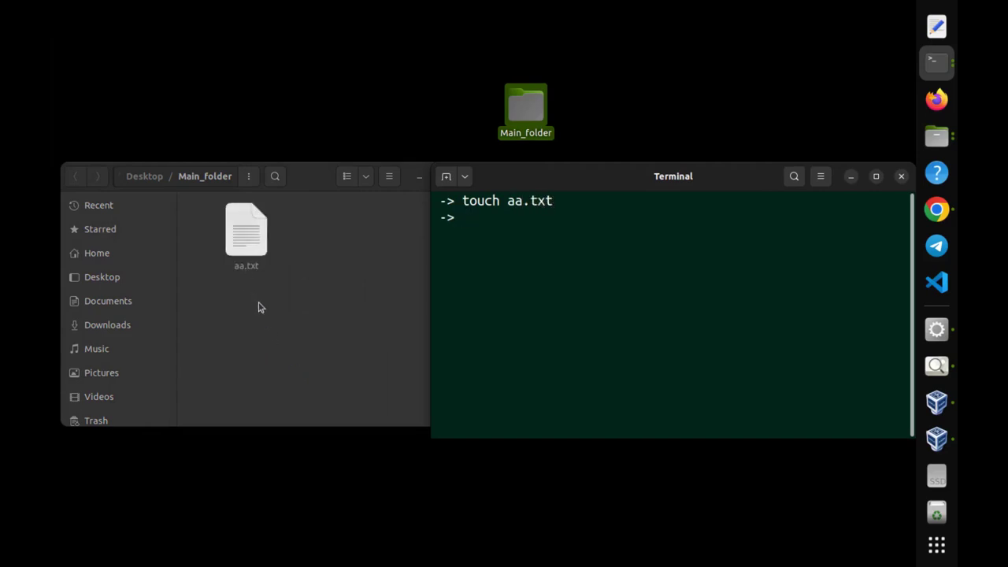
pyautogui.click(901, 177)
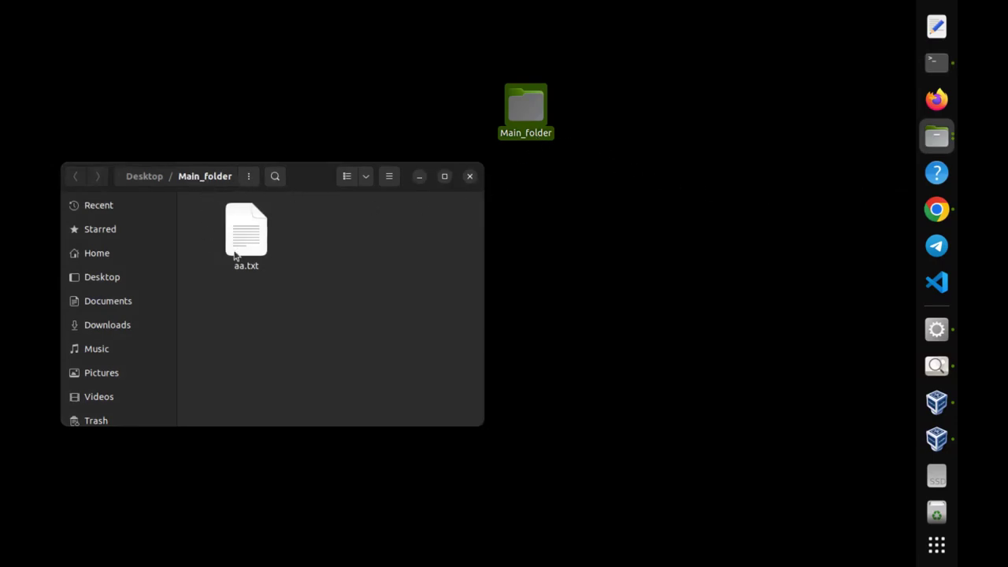
# Create a symbolic link Fake_folder to Main_folder with ln -s from a terminal opened at the desktop.
pyautogui.rightClick(536, 222)
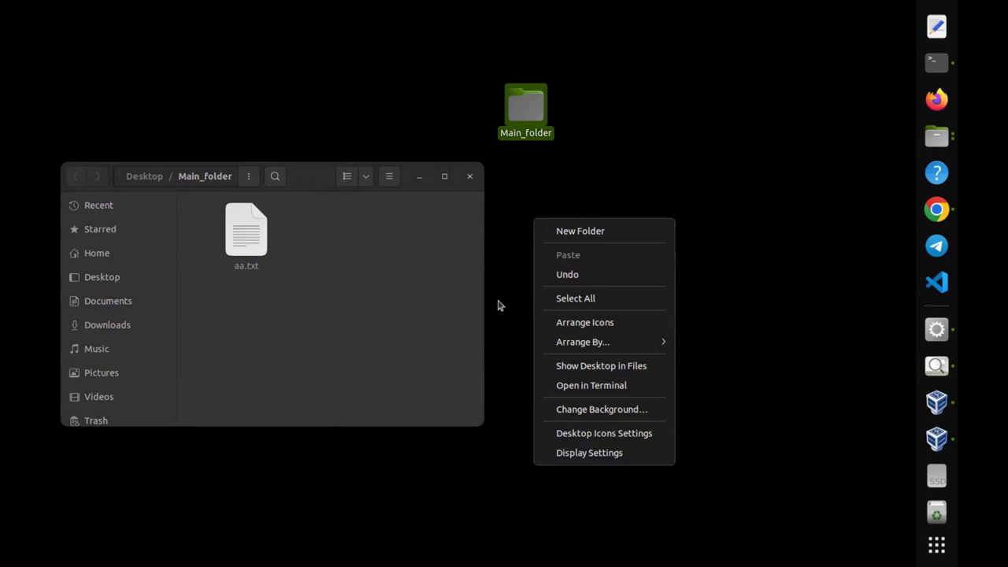
pyautogui.click(573, 385)
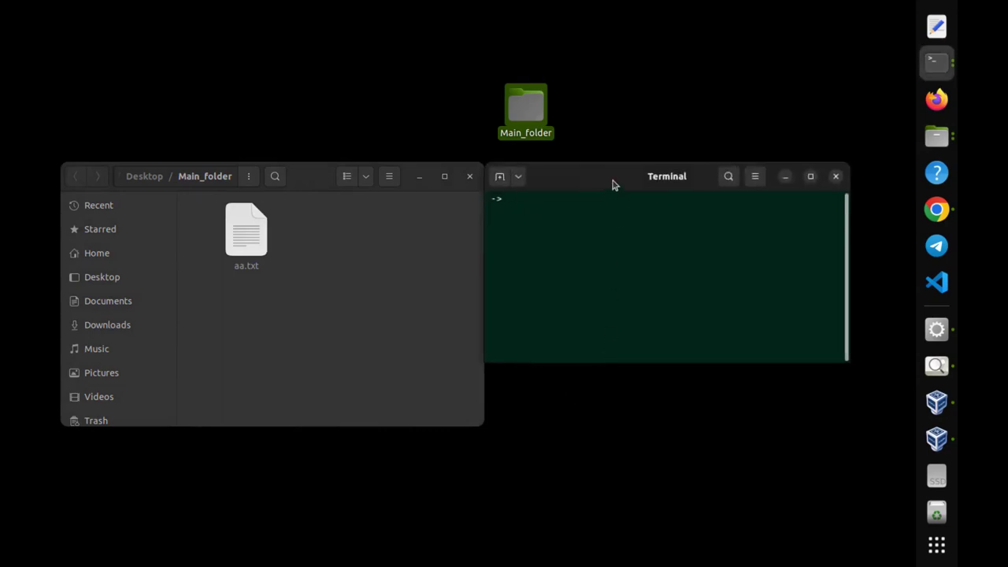
pyautogui.moveTo(613, 182); pyautogui.dragTo(482, 203)
pyautogui.write('ln ')
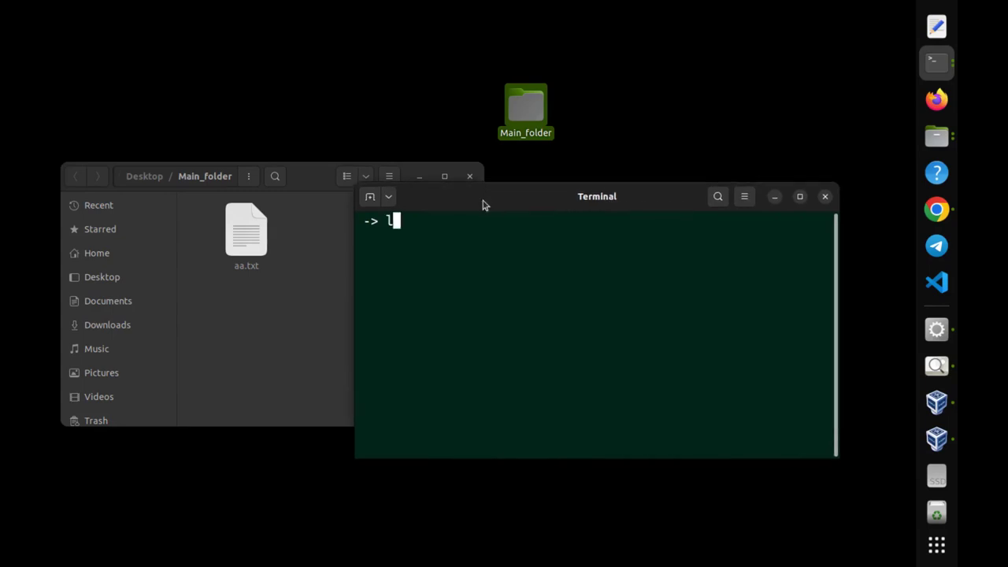
pyautogui.write('-s Main_folder')
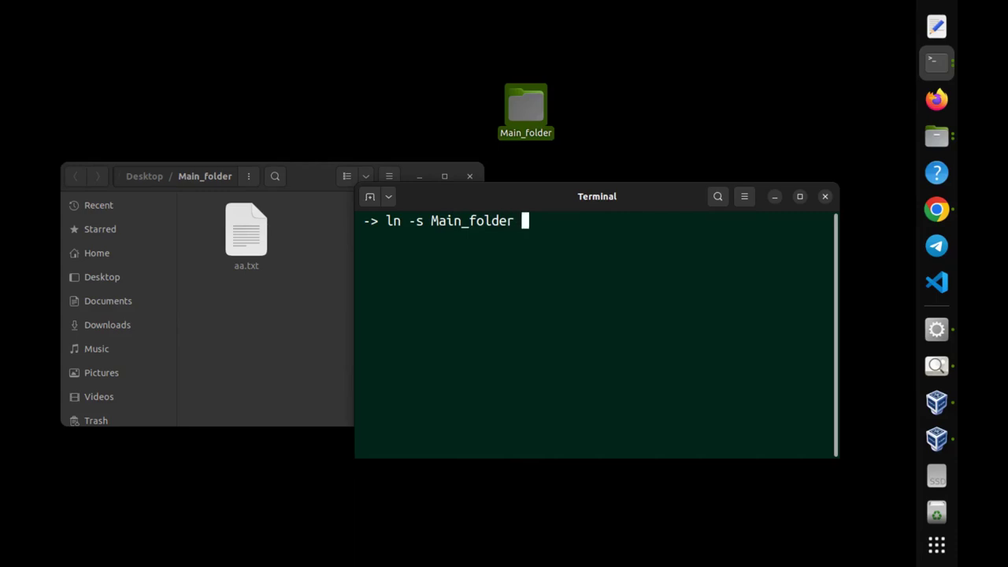
pyautogui.write(' Fake_folder')
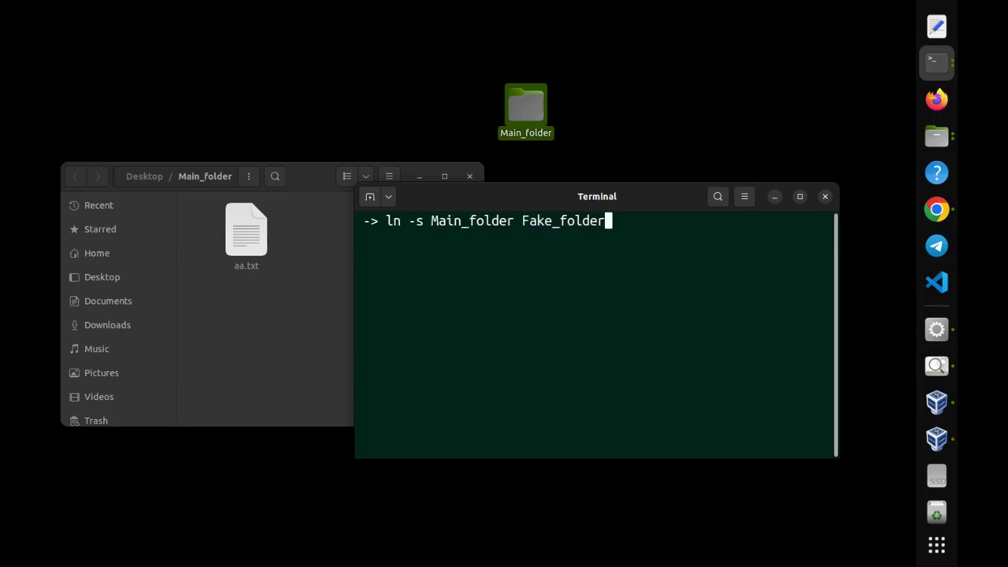
pyautogui.press('Return')
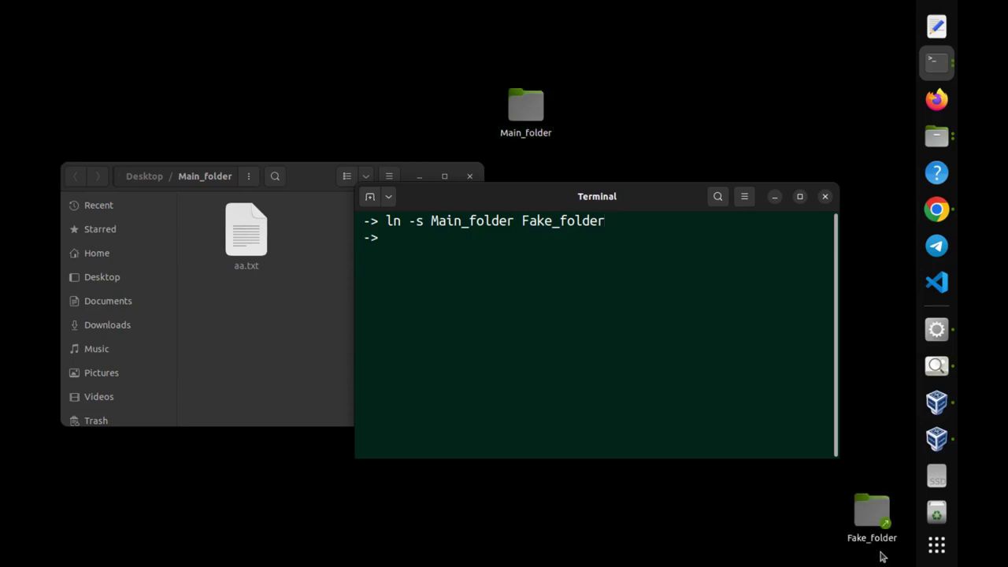
# Place the Fake_folder link beside Main_folder on the desktop and open it, with the terminal closed.
pyautogui.moveTo(872, 516); pyautogui.dragTo(607, 118)
pyautogui.click(824, 196)
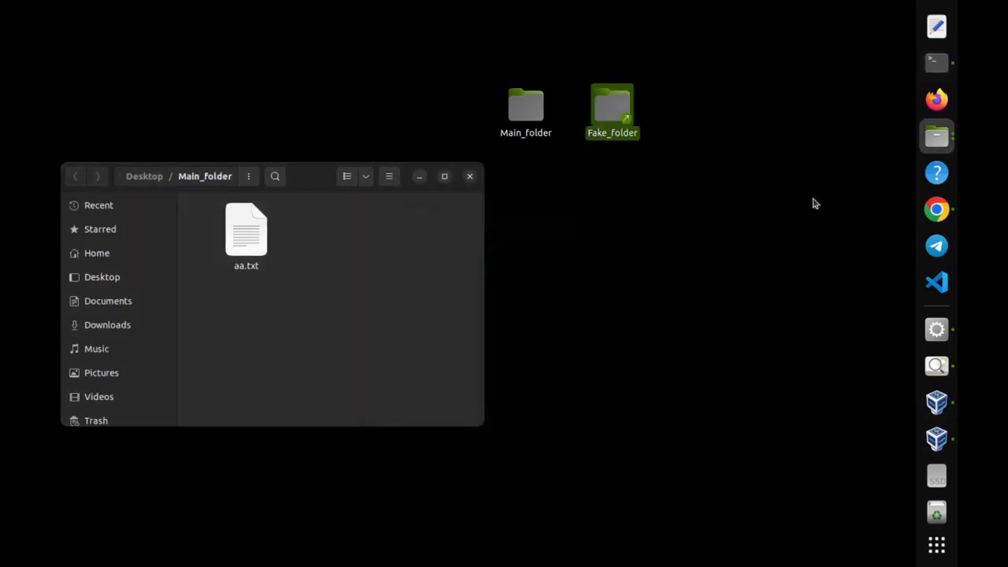
pyautogui.doubleClick(609, 108)
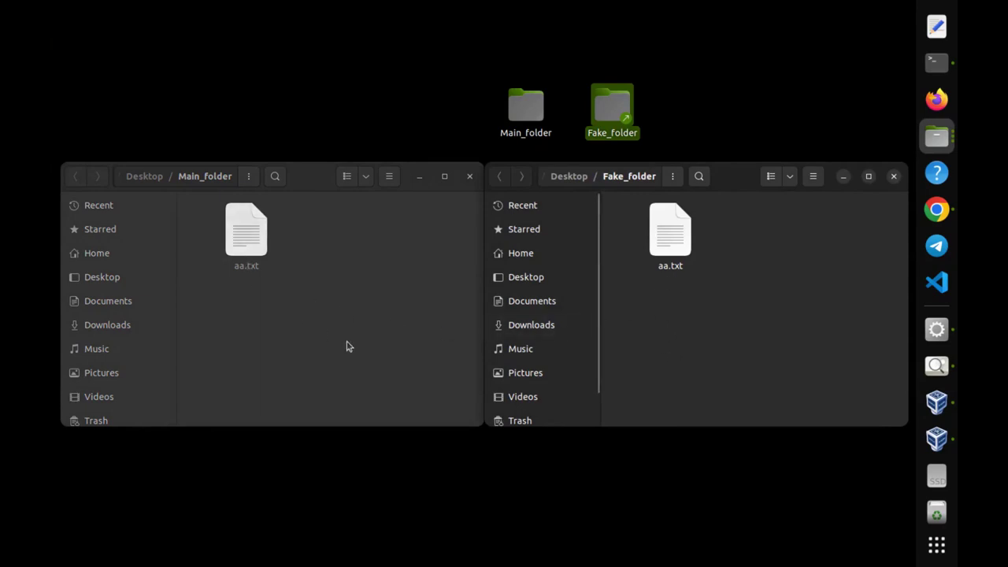
# Rename aa.txt inside Fake_folder to bb.txt.
pyautogui.click(665, 269)
pyautogui.rightClick(664, 273)
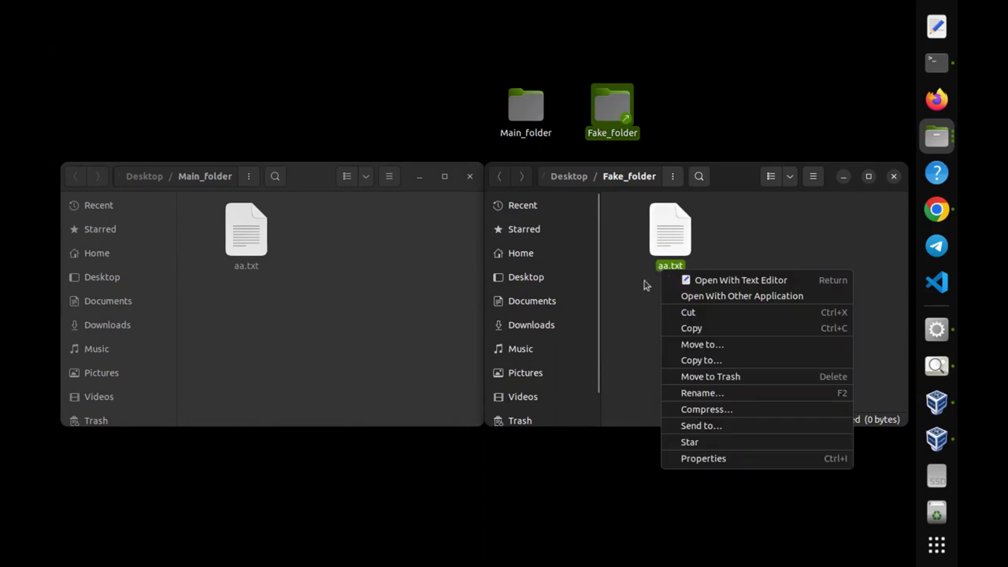
pyautogui.click(693, 394)
pyautogui.write('bb.txt')
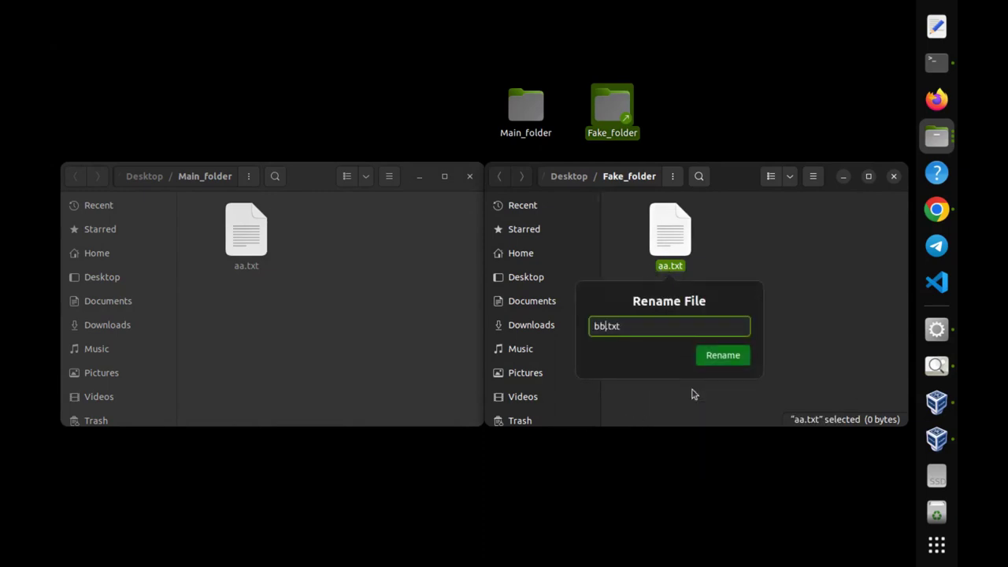
pyautogui.click(719, 356)
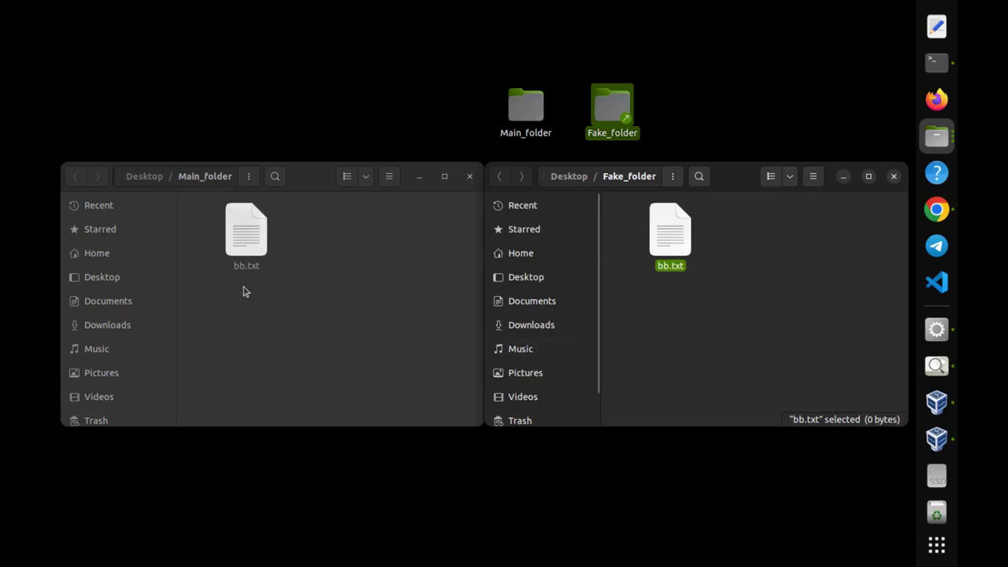
# Arrange the two folder windows lower on the desktop and create cc.txt with touch from a terminal opened in Fake_folder.
pyautogui.moveTo(314, 182); pyautogui.dragTo(315, 295)
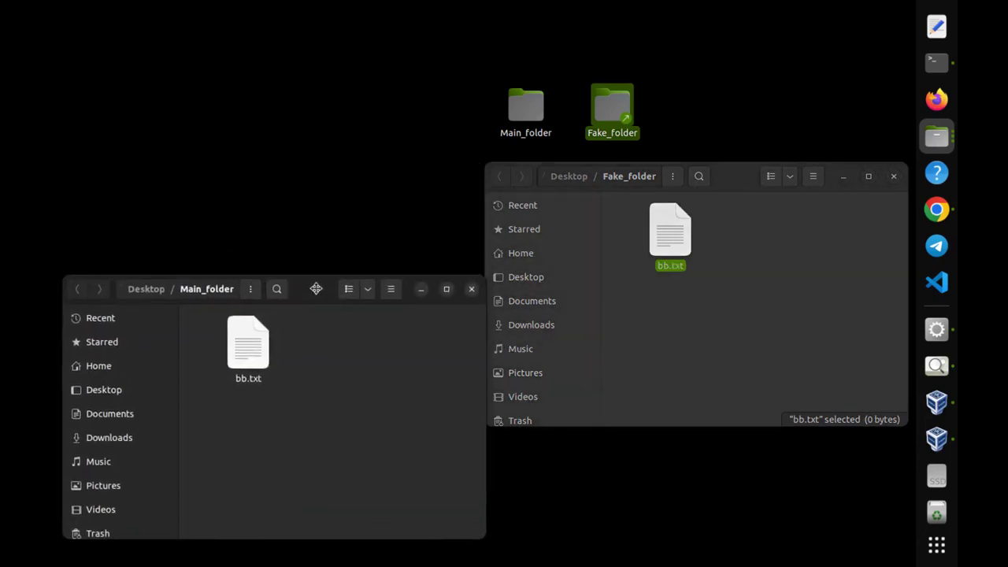
pyautogui.moveTo(732, 175); pyautogui.dragTo(739, 298)
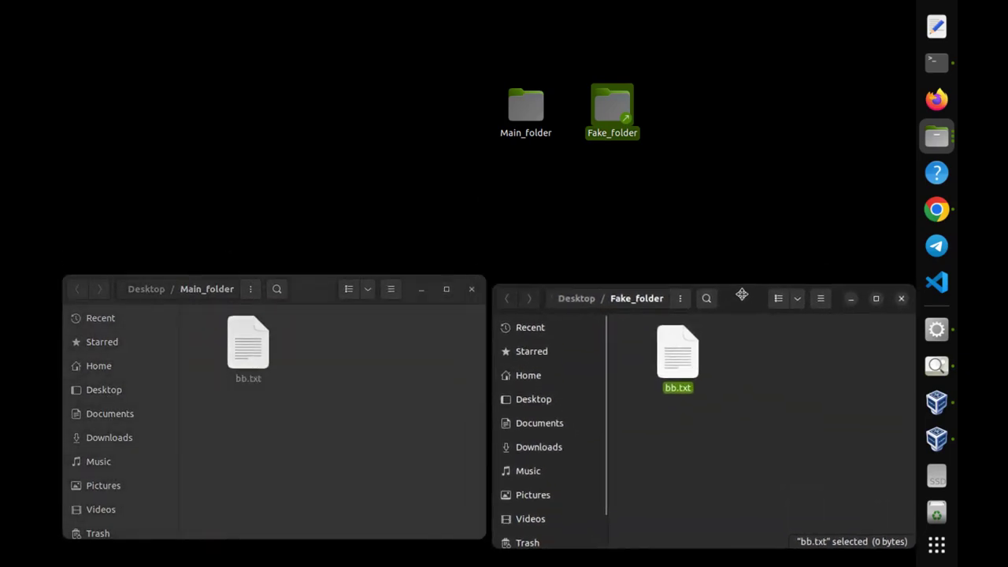
pyautogui.rightClick(690, 447)
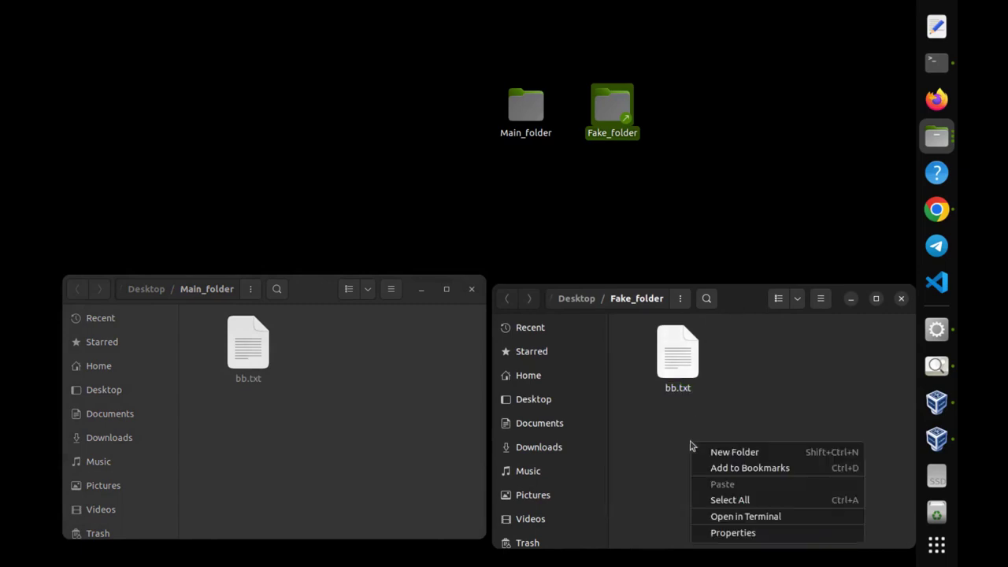
pyautogui.click(740, 516)
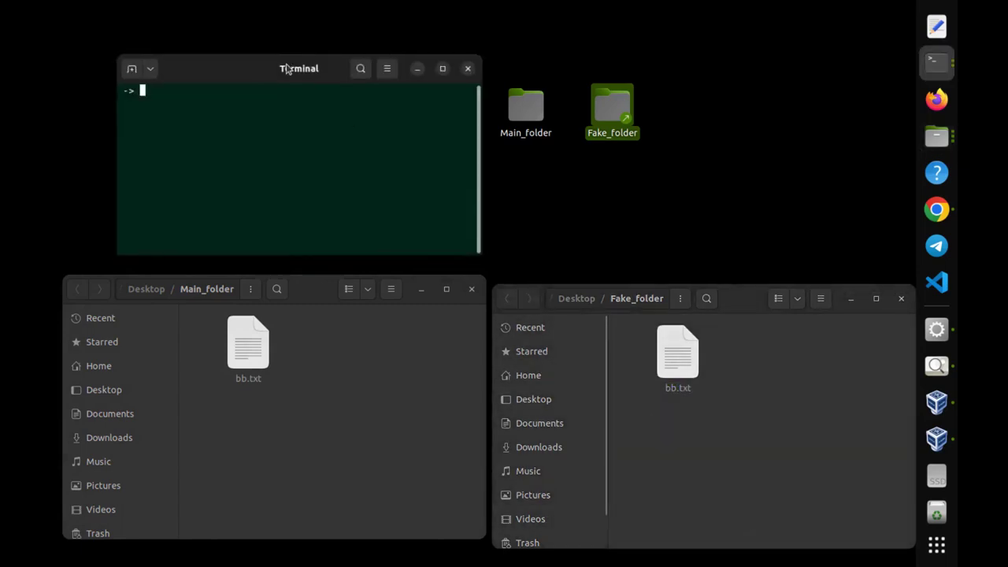
pyautogui.moveTo(286, 73); pyautogui.dragTo(357, 49)
pyautogui.hotkey('ctrl', '+')
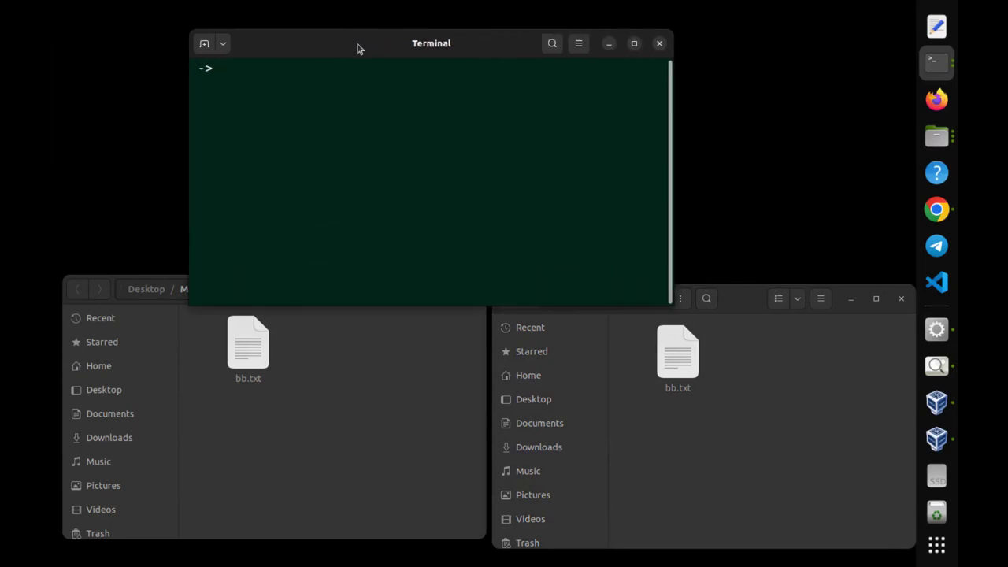
pyautogui.write('touch cc.txt')
pyautogui.press('Return')
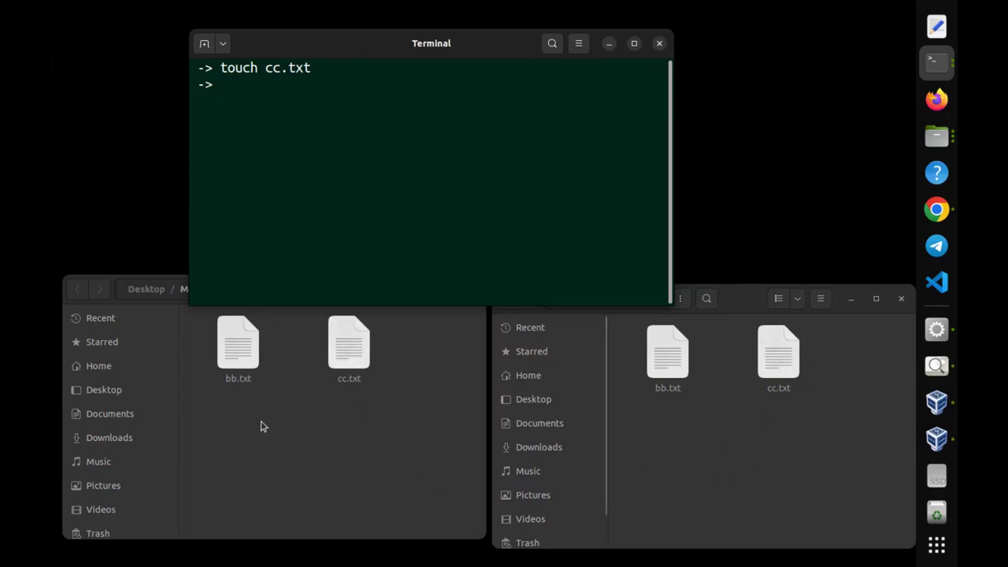
# Move bb.txt from Main_folder to the trash and close the terminal.
pyautogui.click(253, 378)
pyautogui.rightClick(249, 364)
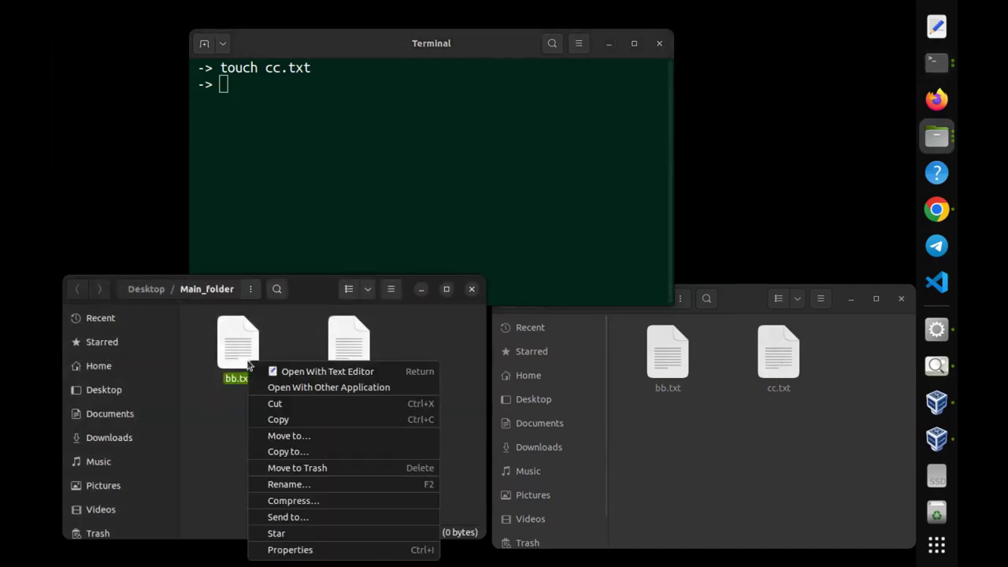
pyautogui.click(296, 468)
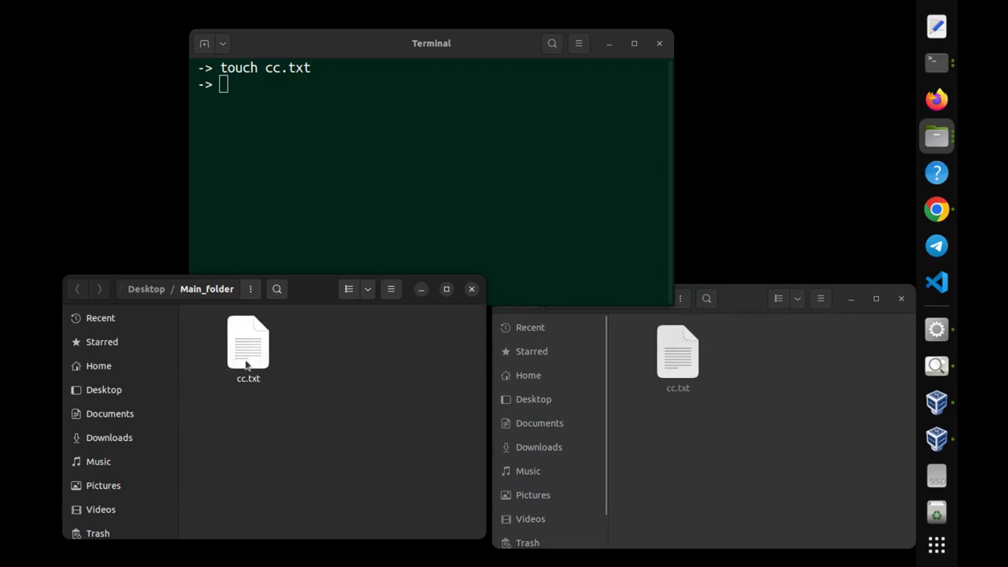
pyautogui.click(659, 43)
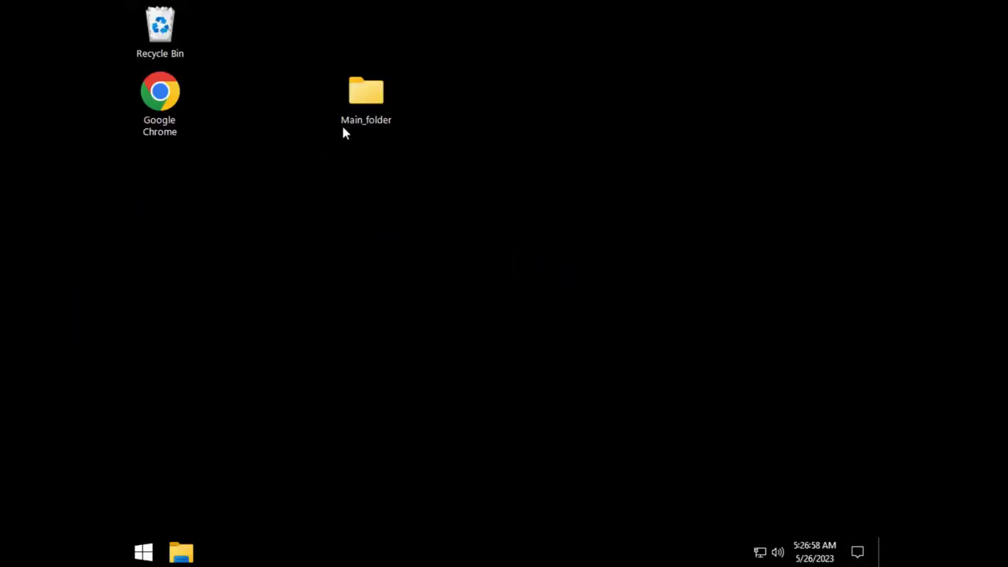
# Open a command prompt as administrator at the Windows desktop, place it below the icons and enlarge its text.
pyautogui.rightClick(230, 233)
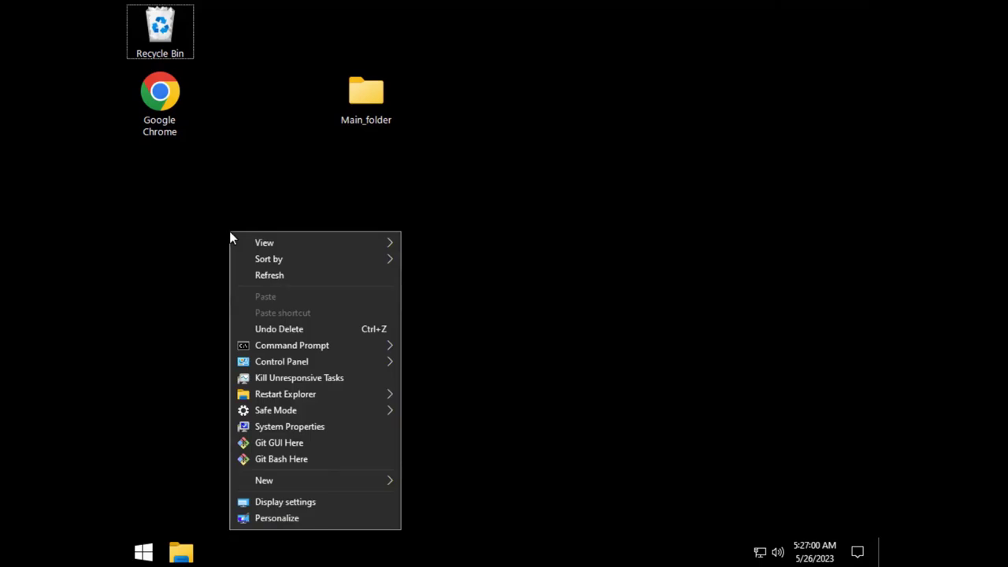
pyautogui.moveTo(358, 348)
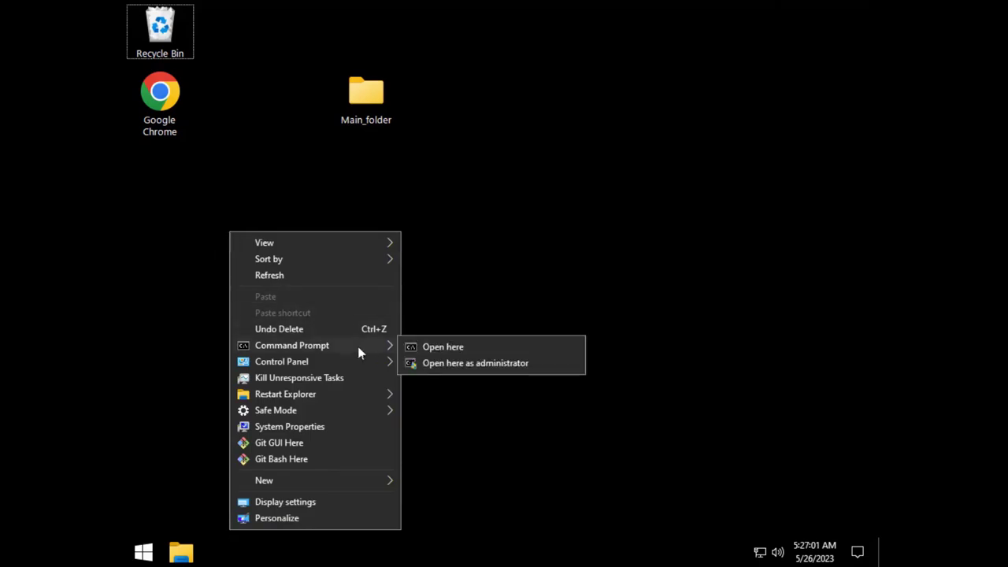
pyautogui.click(441, 359)
pyautogui.moveTo(481, 106); pyautogui.dragTo(387, 311)
pyautogui.scroll(3, 329, 394)
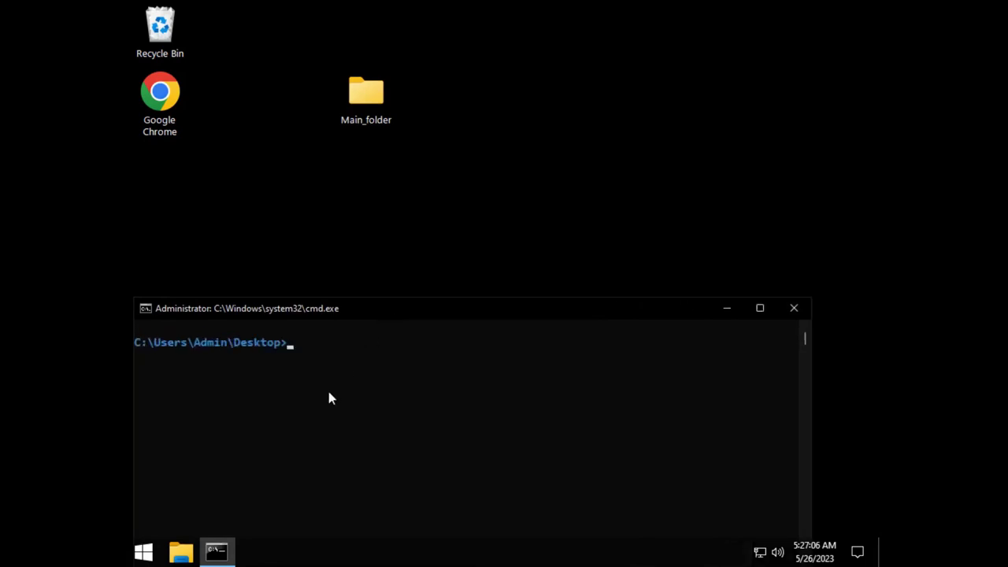
# Create the directory symbolic link with mklink /D Fake_folder Main_folder and close the command prompt.
pyautogui.write('m')
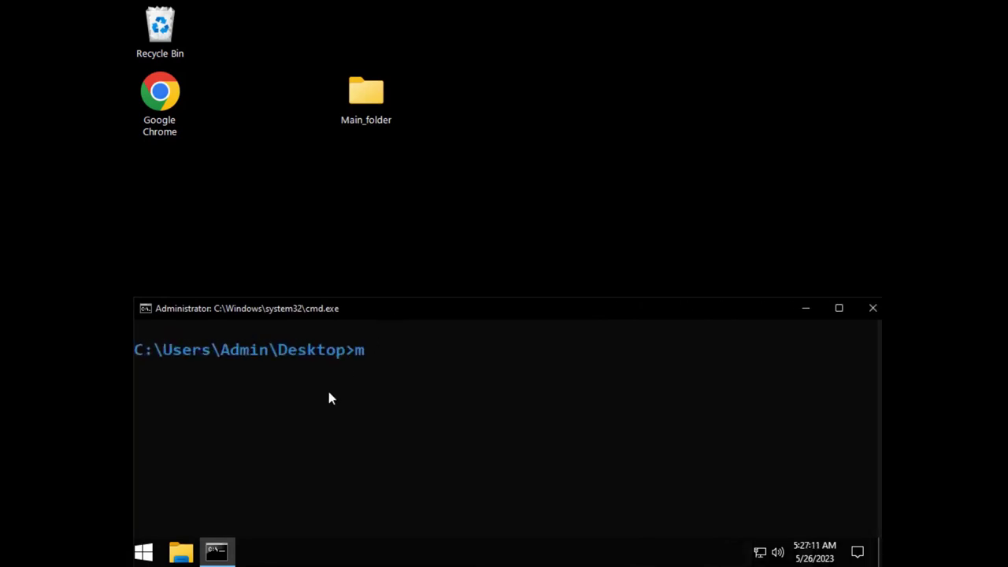
pyautogui.write('klink /D')
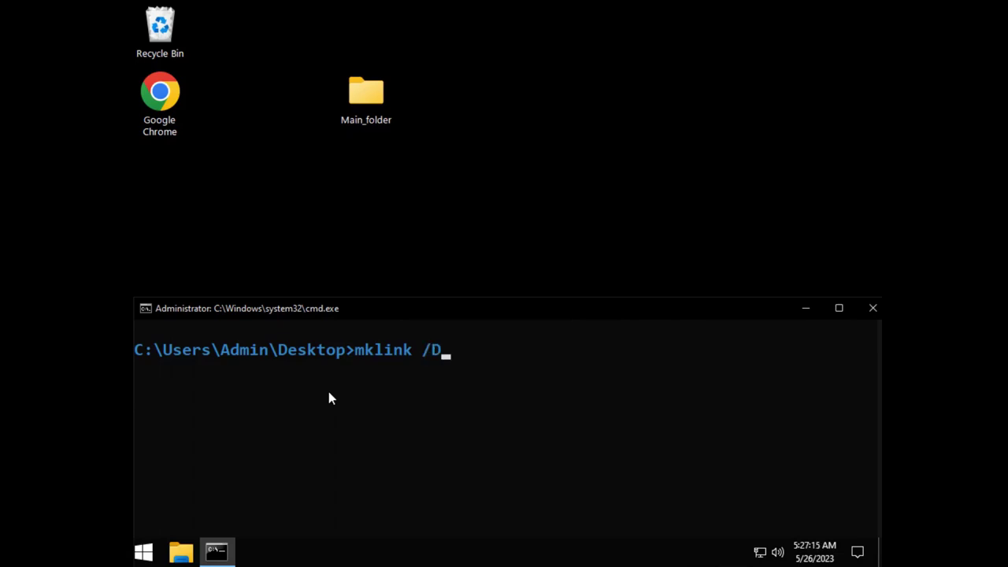
pyautogui.write(' Fake_folder')
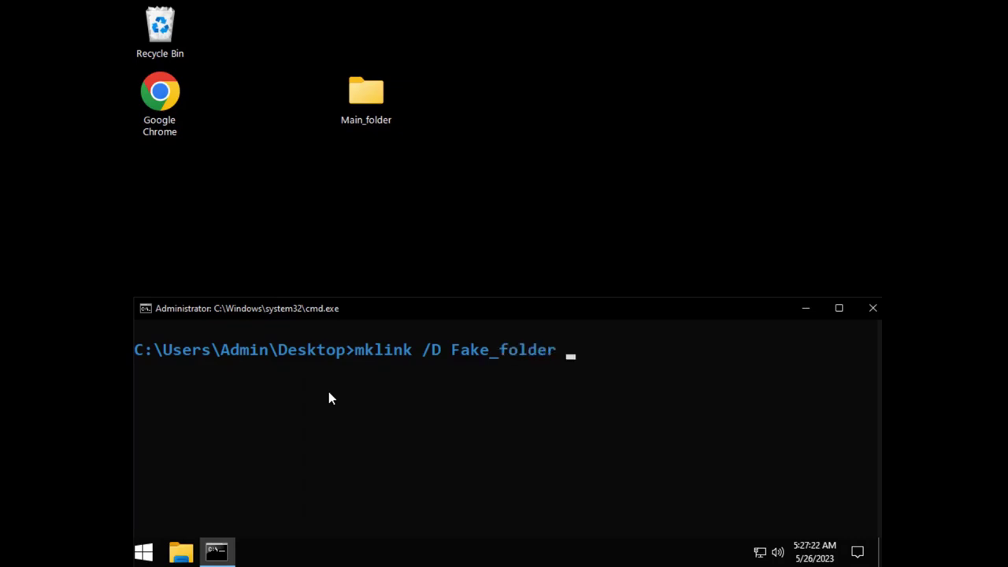
pyautogui.write(' Main_folder')
pyautogui.press('Return')
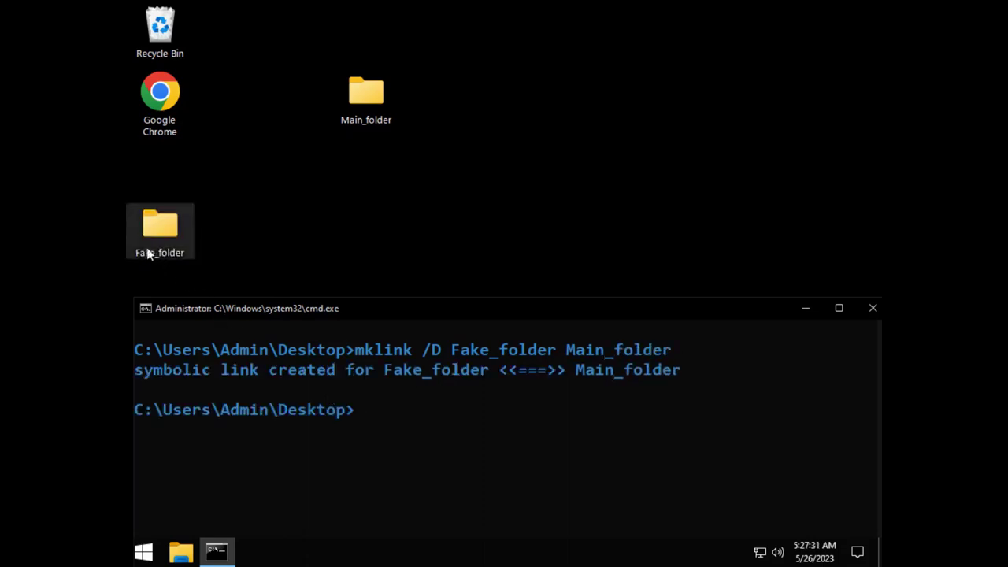
pyautogui.click(872, 309)
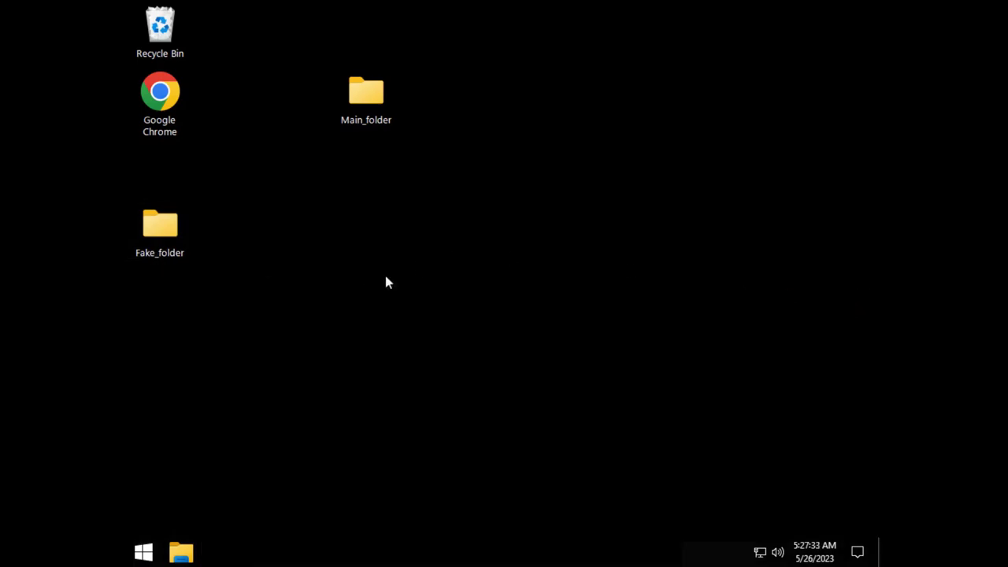
# Place the Fake_folder link beside Main_folder on the desktop and open both folders in side-by-side windows.
pyautogui.moveTo(165, 234); pyautogui.dragTo(529, 97)
pyautogui.doubleClick(528, 97)
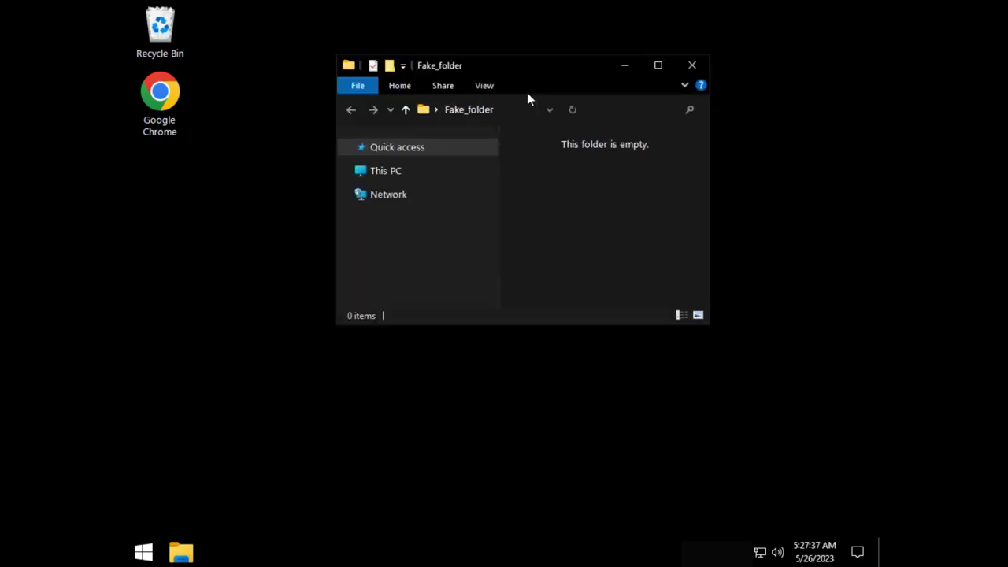
pyautogui.moveTo(556, 69); pyautogui.dragTo(725, 200)
pyautogui.doubleClick(366, 94)
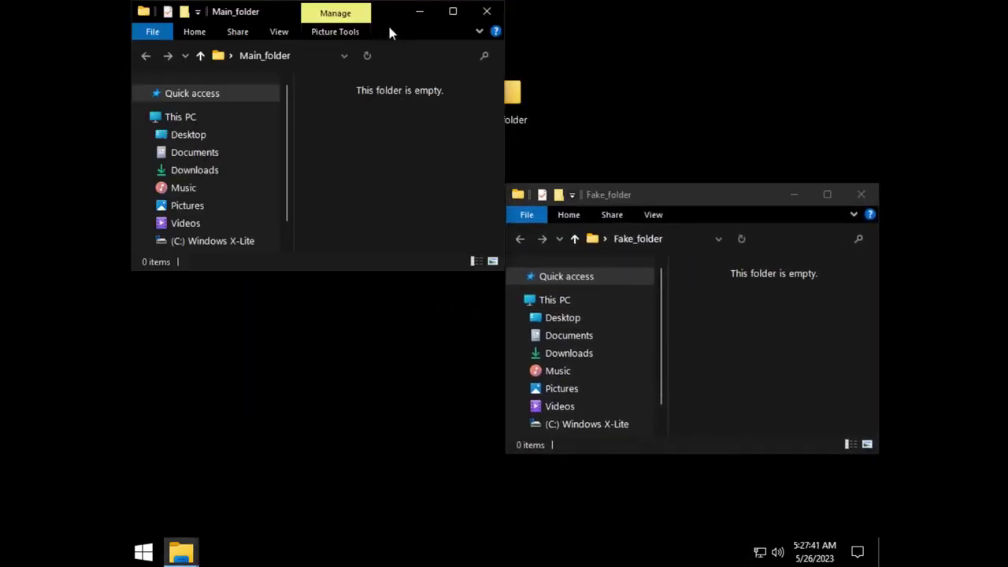
pyautogui.moveTo(395, 15); pyautogui.dragTo(385, 202)
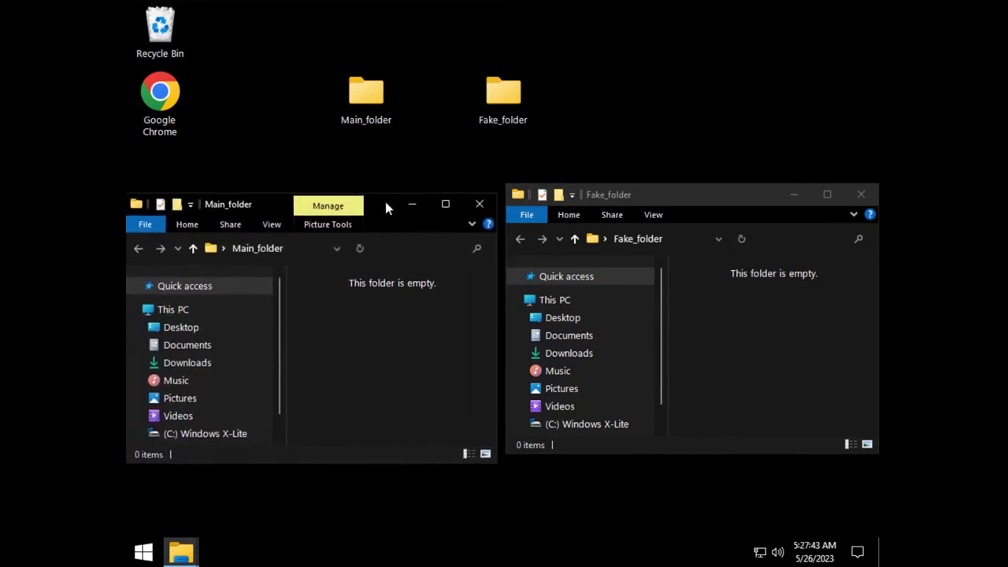
# Create a new bitmap image named aaa.bmp inside Fake_folder.
pyautogui.rightClick(712, 337)
pyautogui.moveTo(751, 302)
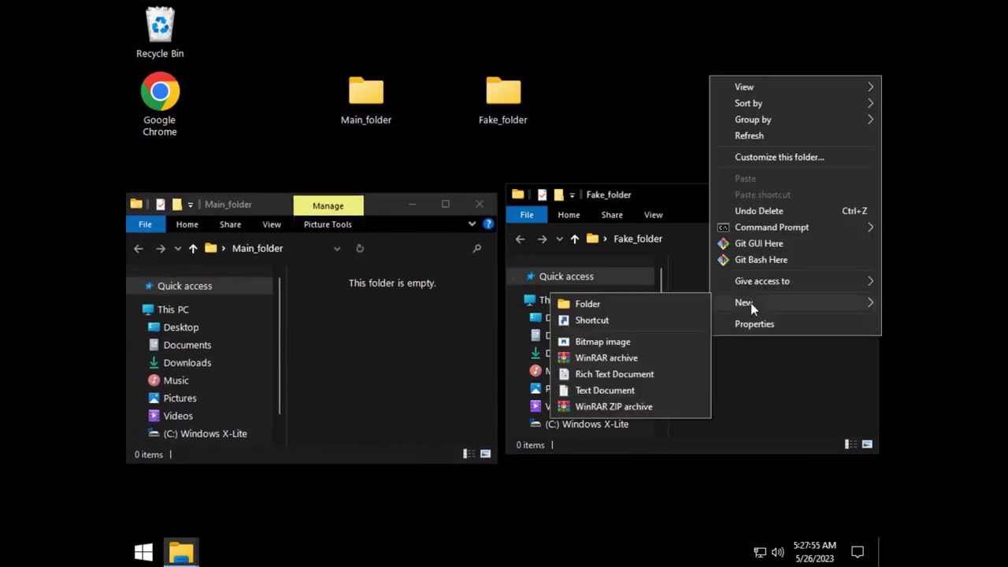
pyautogui.click(676, 343)
pyautogui.write('aa')
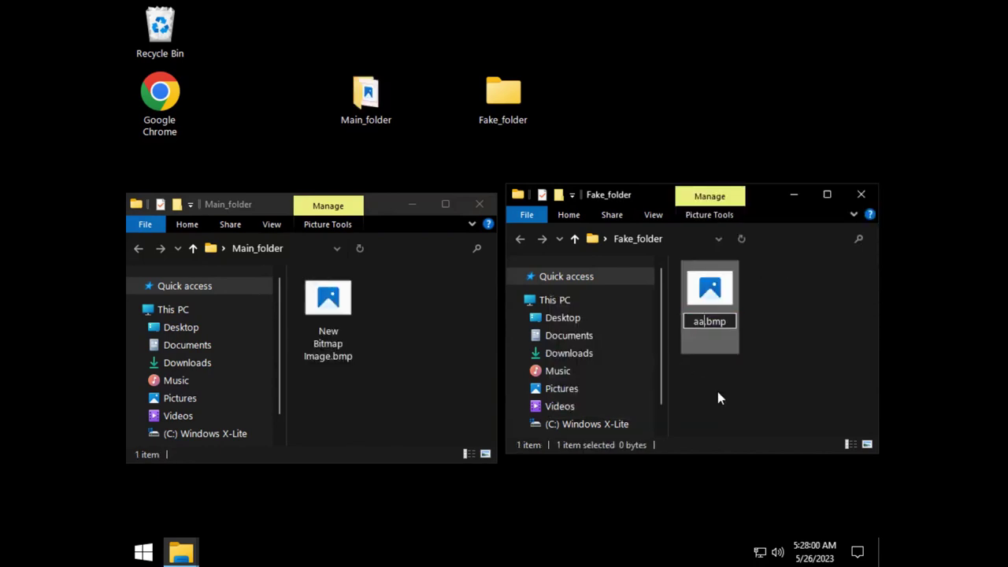
pyautogui.write('a')
pyautogui.press('Return')
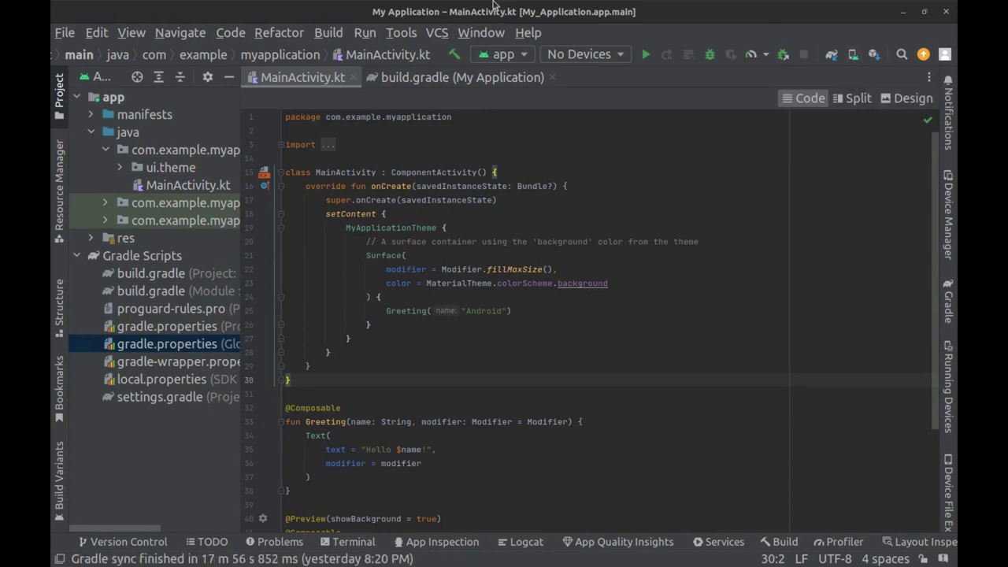
# In Android Studio, start a new virtual device from the Device Manager using the New Device 5.0" hardware definition.
pyautogui.click(406, 33)
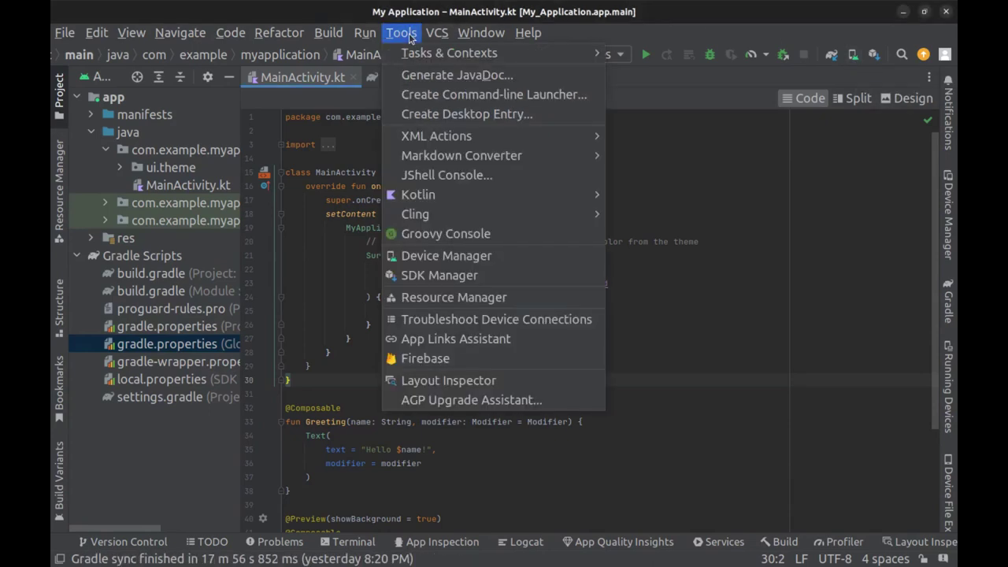
pyautogui.click(420, 259)
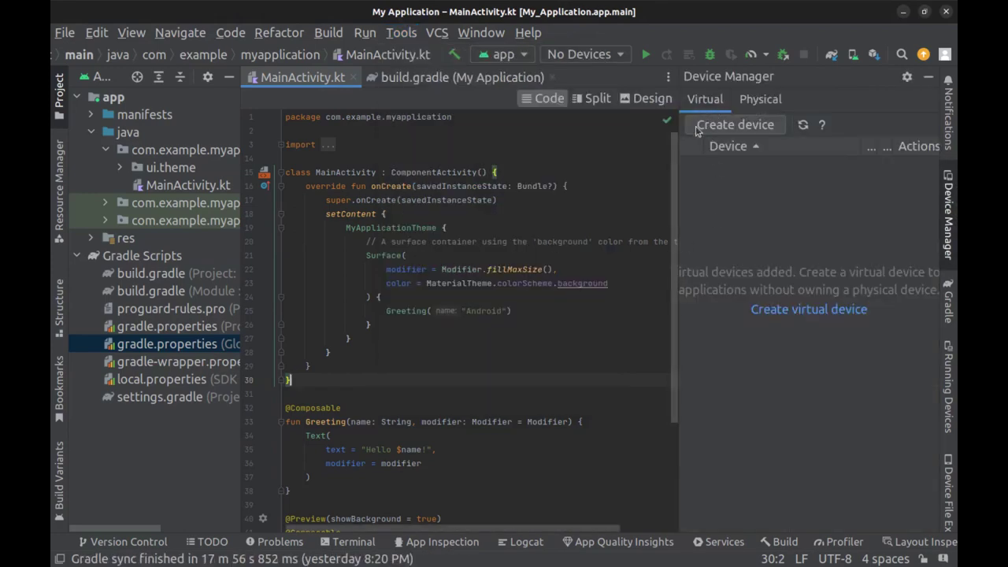
pyautogui.click(737, 130)
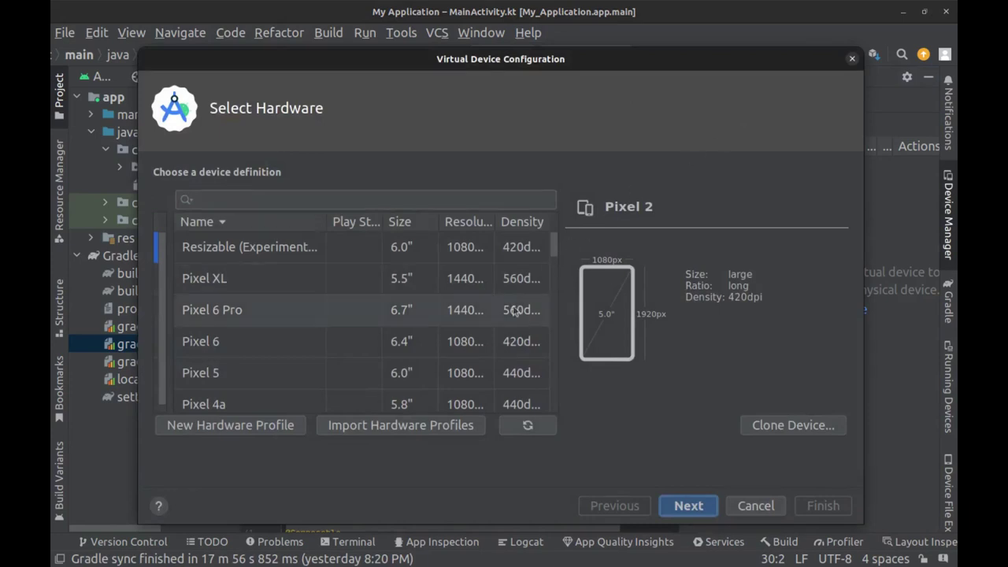
pyautogui.scroll(-5, 494, 331)
pyautogui.scroll(-6, 496, 331)
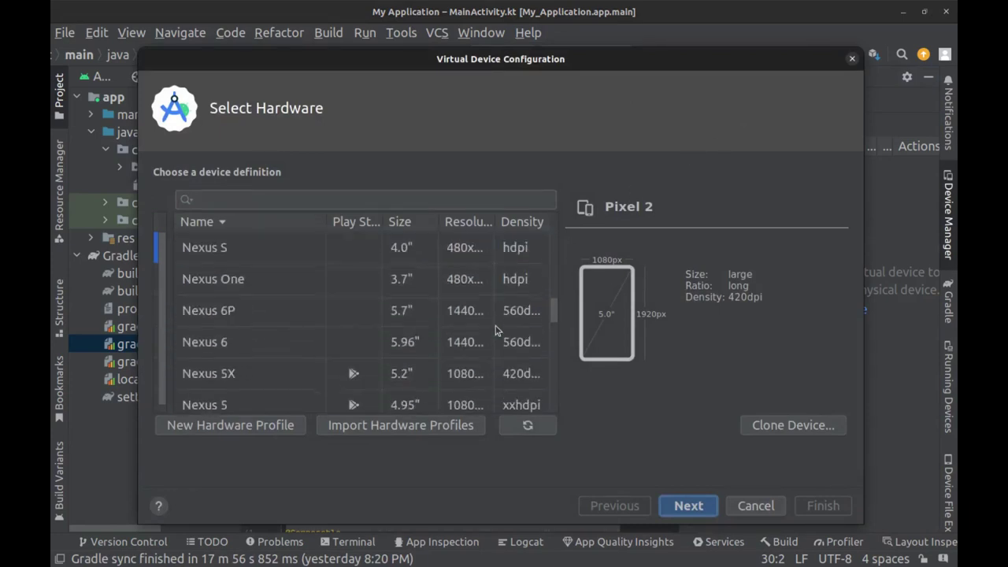
pyautogui.click(340, 285)
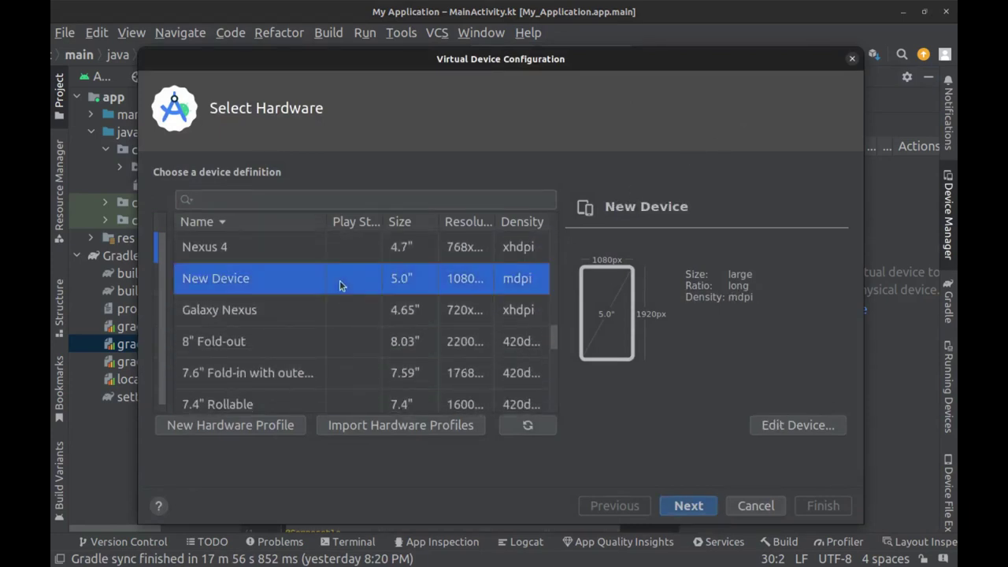
pyautogui.click(679, 512)
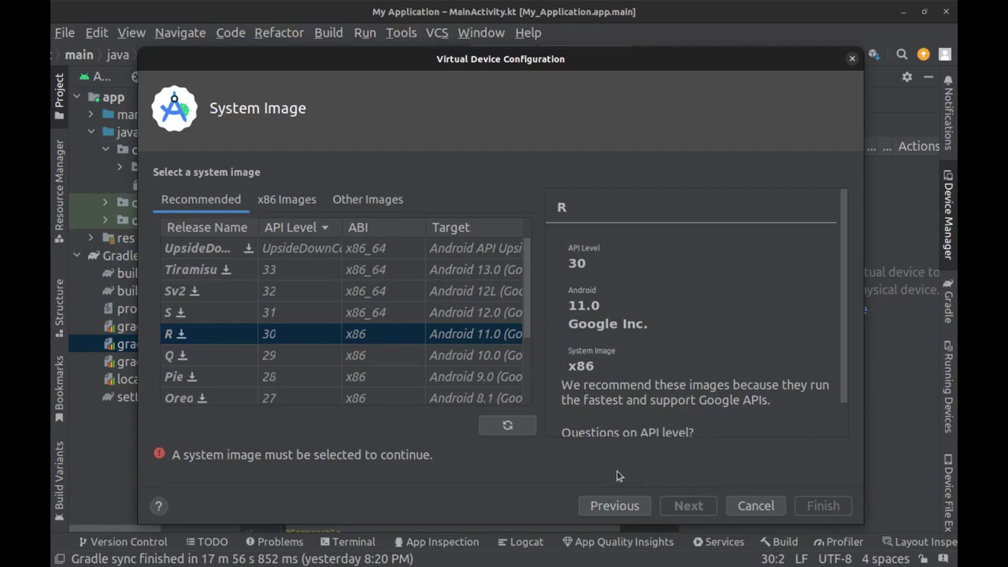
# Download the R system image (API 30, x86), highlight its installation path in the log and finish the installer.
pyautogui.click(180, 335)
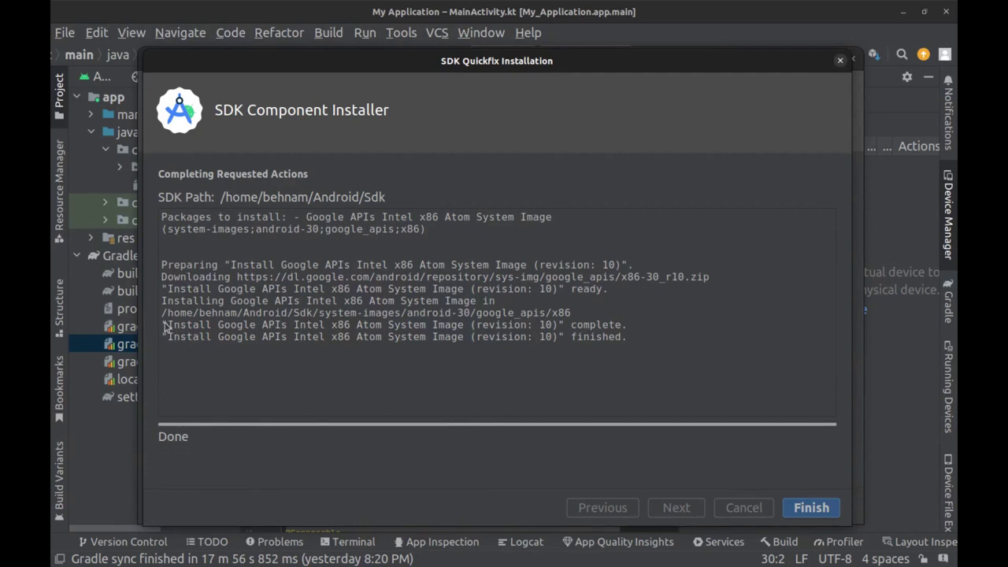
pyautogui.moveTo(163, 314); pyautogui.dragTo(575, 324)
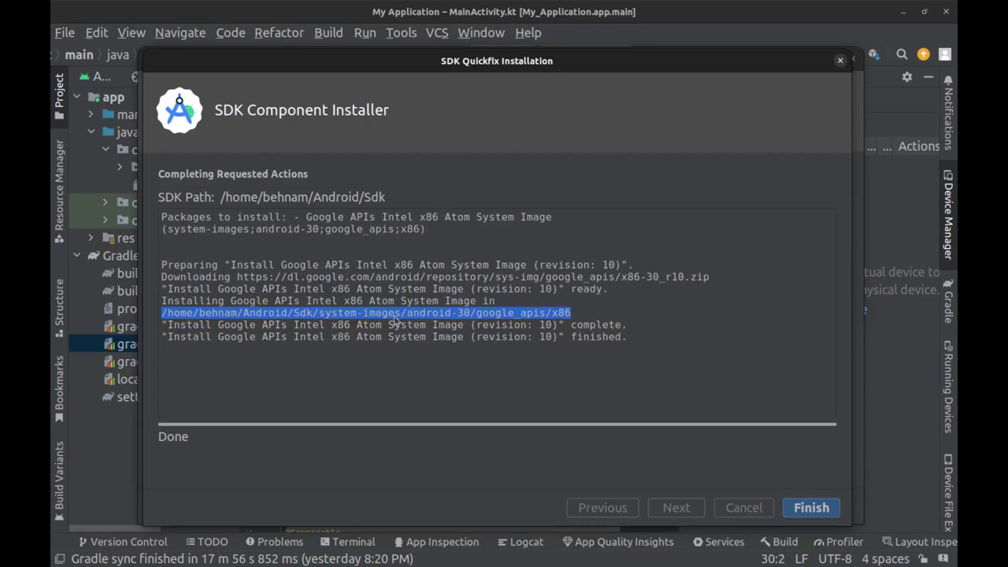
pyautogui.click(807, 510)
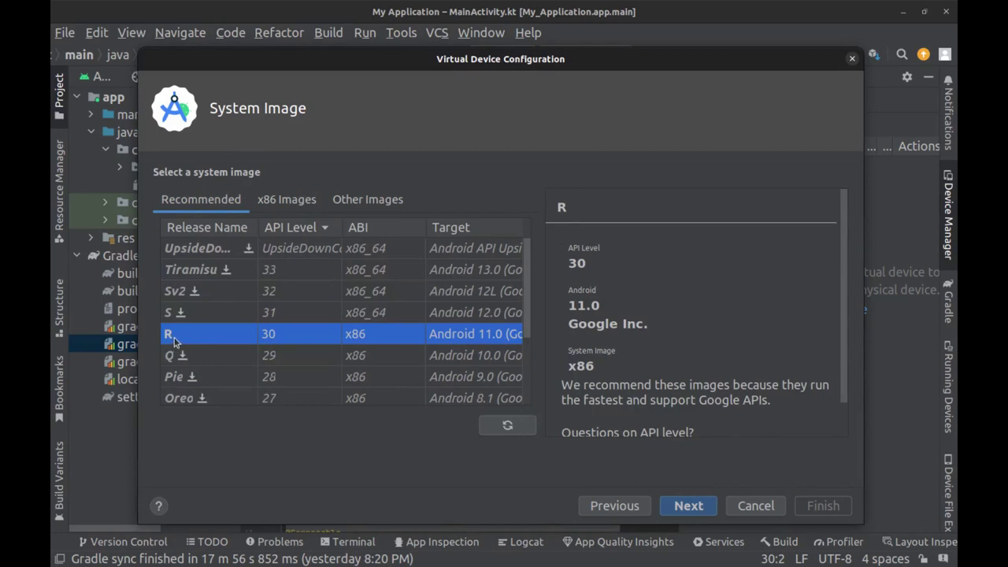
# Continue with the R image, review the virtual device's advanced settings through memory and storage, and finish creating it.
pyautogui.click(689, 507)
pyautogui.moveTo(530, 345); pyautogui.dragTo(531, 409)
pyautogui.click(304, 419)
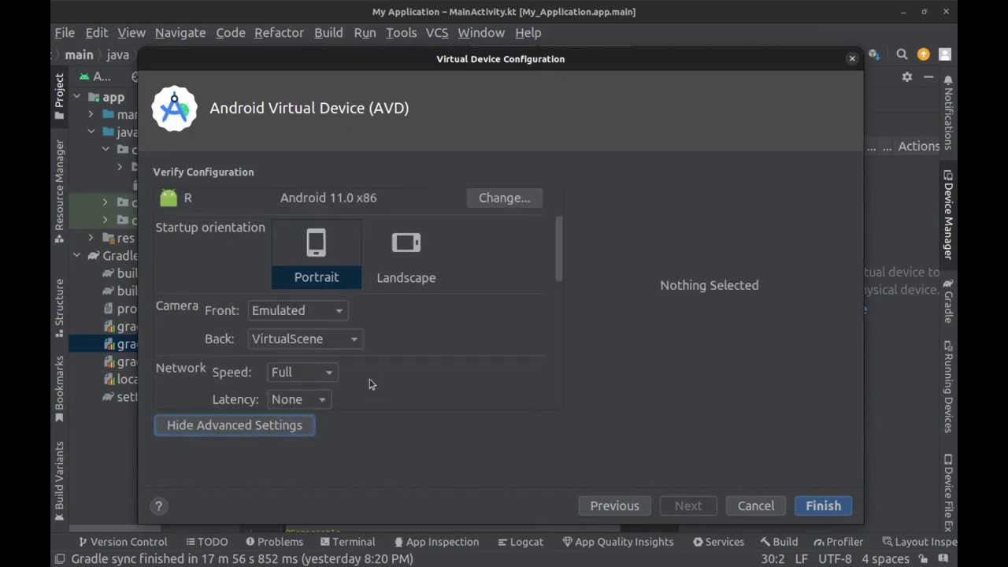
pyautogui.scroll(-5, 377, 380)
pyautogui.scroll(-8, 377, 378)
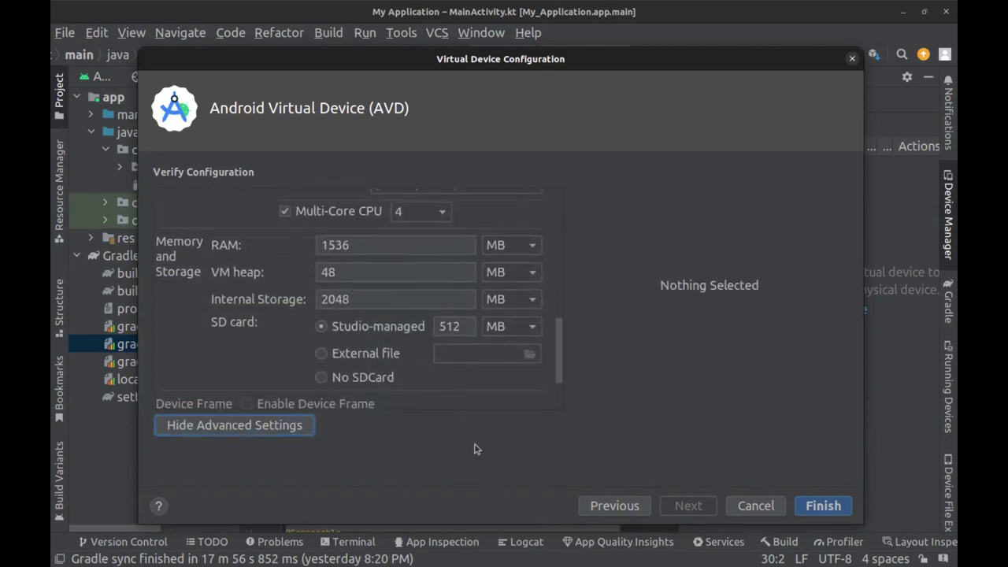
pyautogui.click(833, 513)
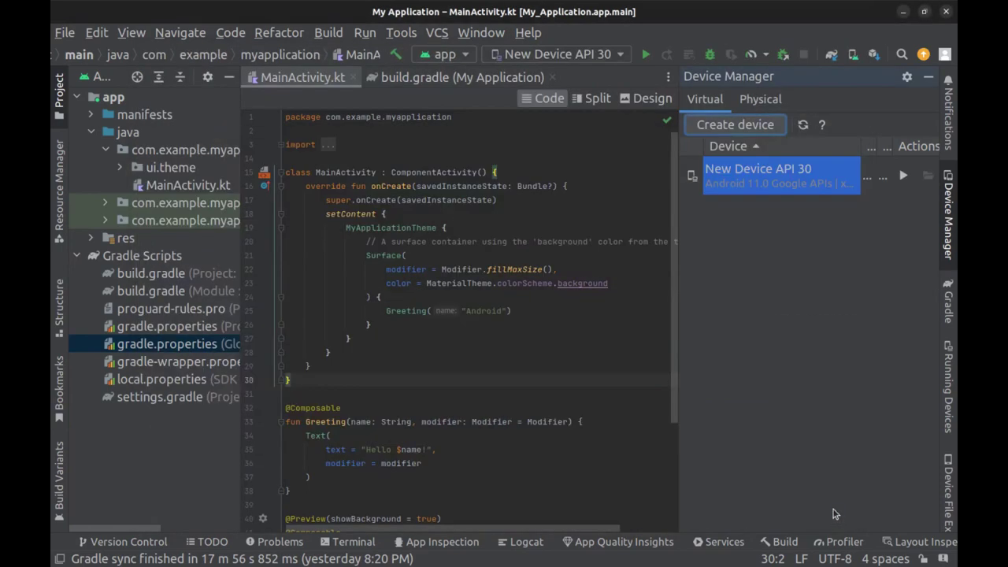
# Widen the Device Manager, launch New Device API 30 and enlarge its running device view.
pyautogui.moveTo(672, 455); pyautogui.dragTo(498, 457)
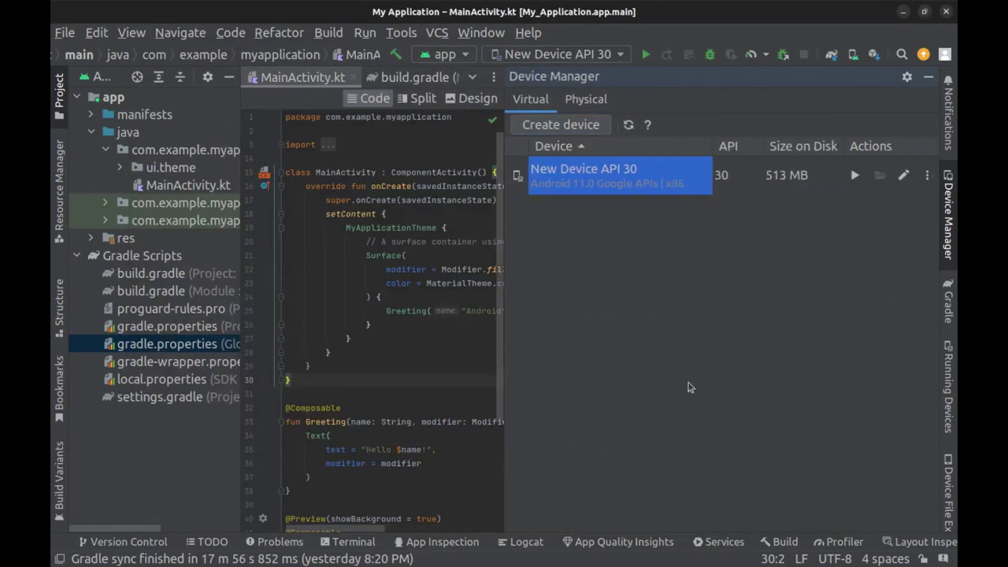
pyautogui.click(855, 176)
pyautogui.moveTo(829, 302); pyautogui.dragTo(906, 225)
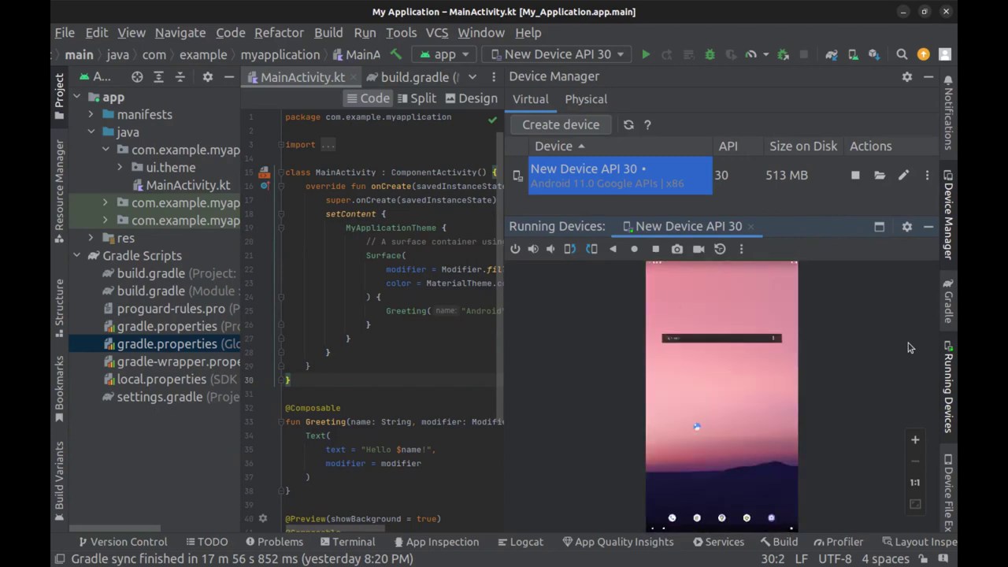
# Show the running emulator in its own maximized window and examine its app drawer at a larger zoom.
pyautogui.click(880, 226)
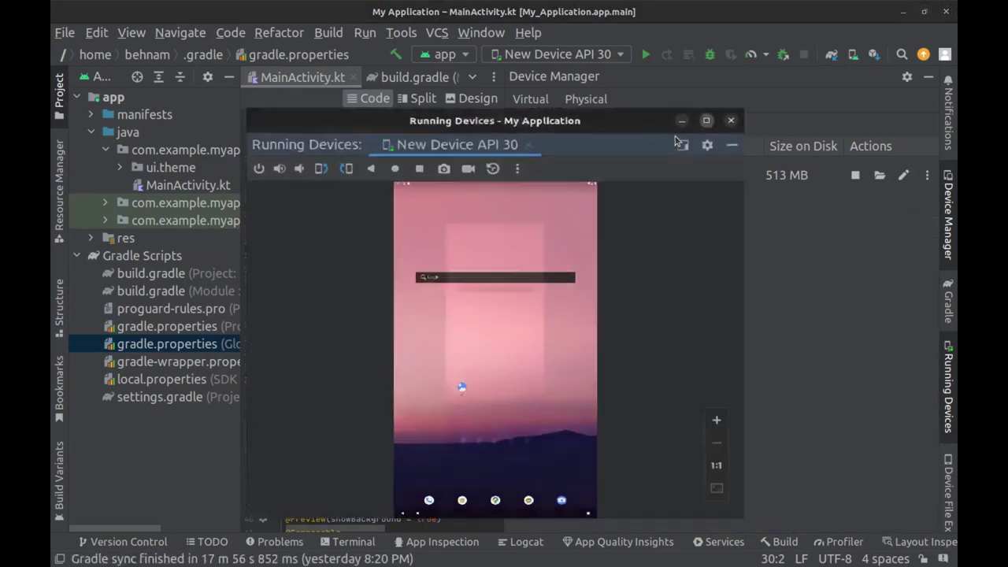
pyautogui.doubleClick(675, 135)
pyautogui.click(934, 474)
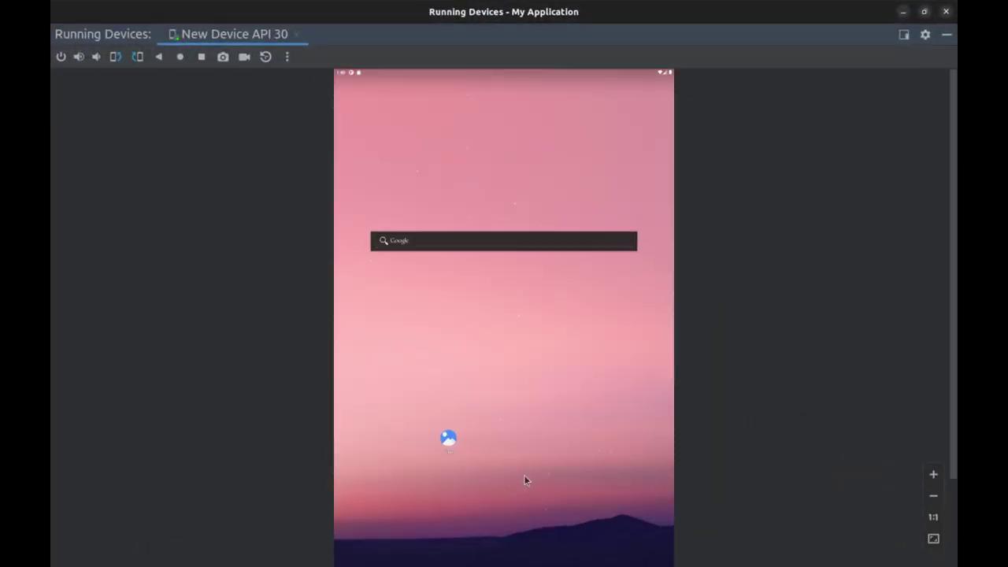
pyautogui.moveTo(527, 479); pyautogui.dragTo(572, 189)
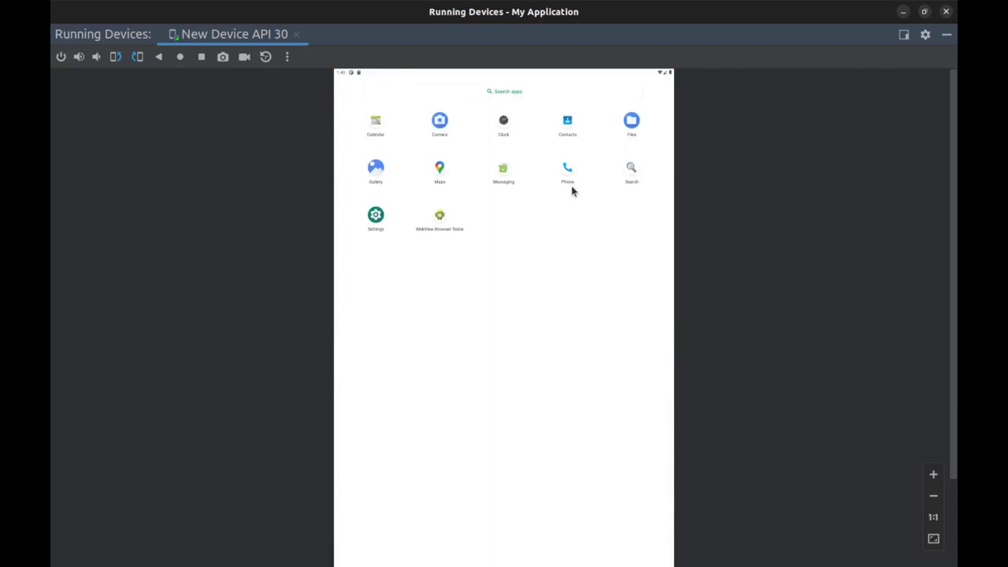
pyautogui.click(933, 475)
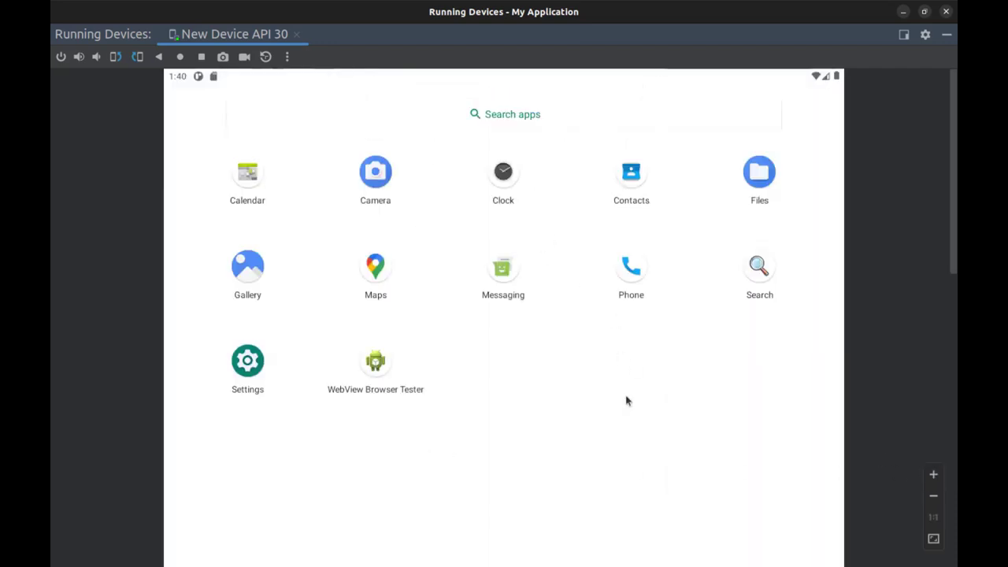
# Close the Running Devices window and stop the New Device API 30 emulator.
pyautogui.click(947, 15)
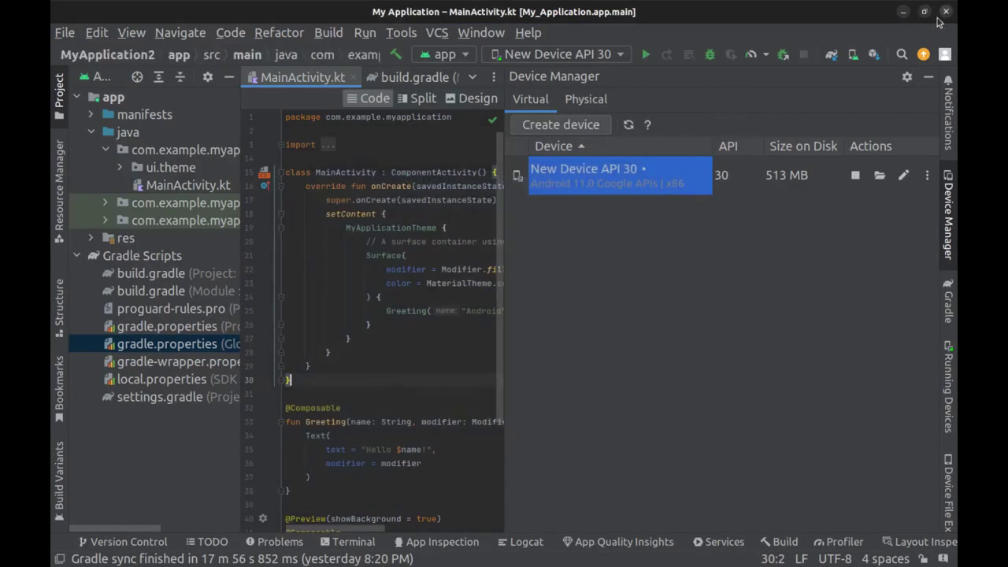
pyautogui.click(860, 178)
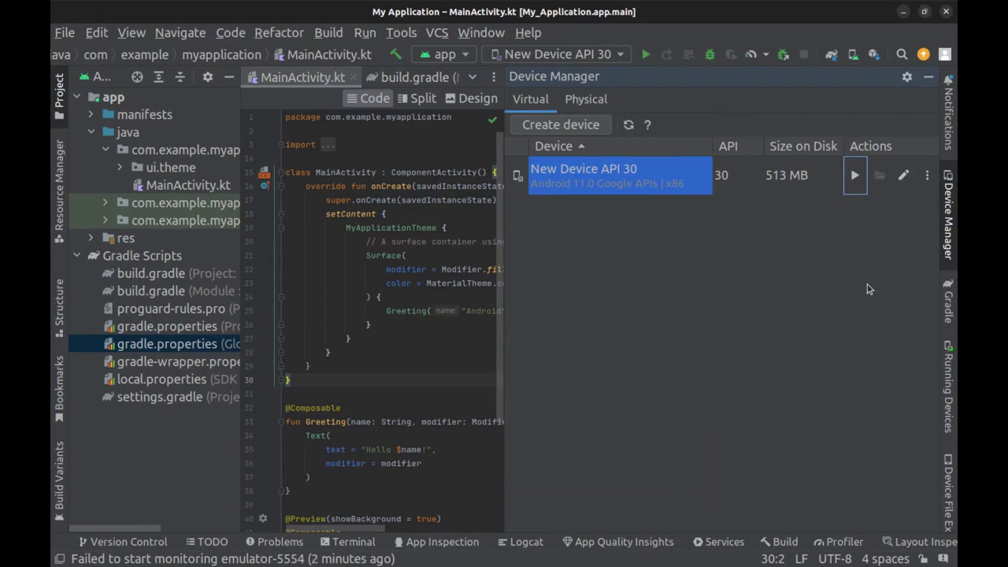
# Open the file manager and browse from the home folder to Android/Sdk/system-images/android-30/google_apis/x86.
pyautogui.press('super+e')
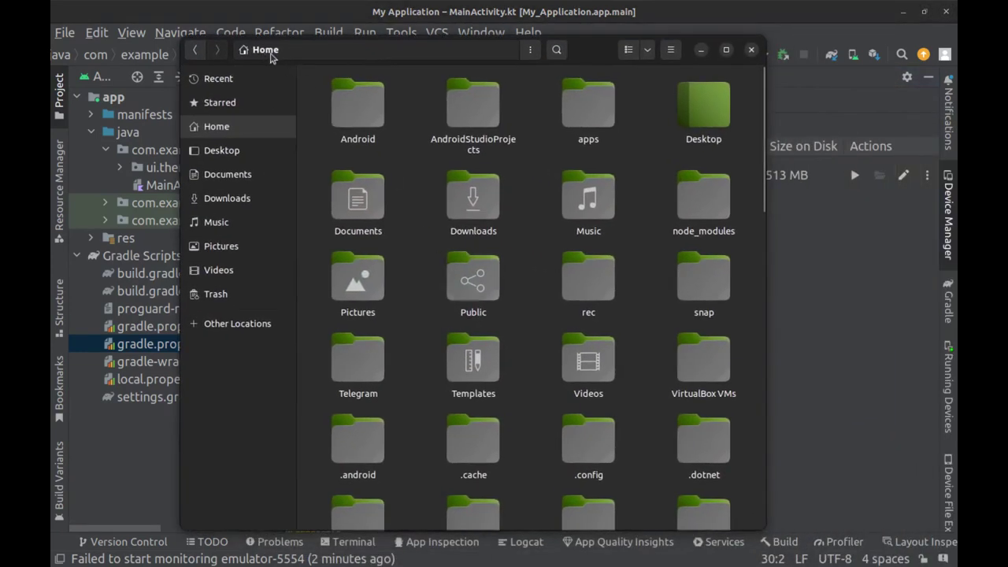
pyautogui.doubleClick(342, 121)
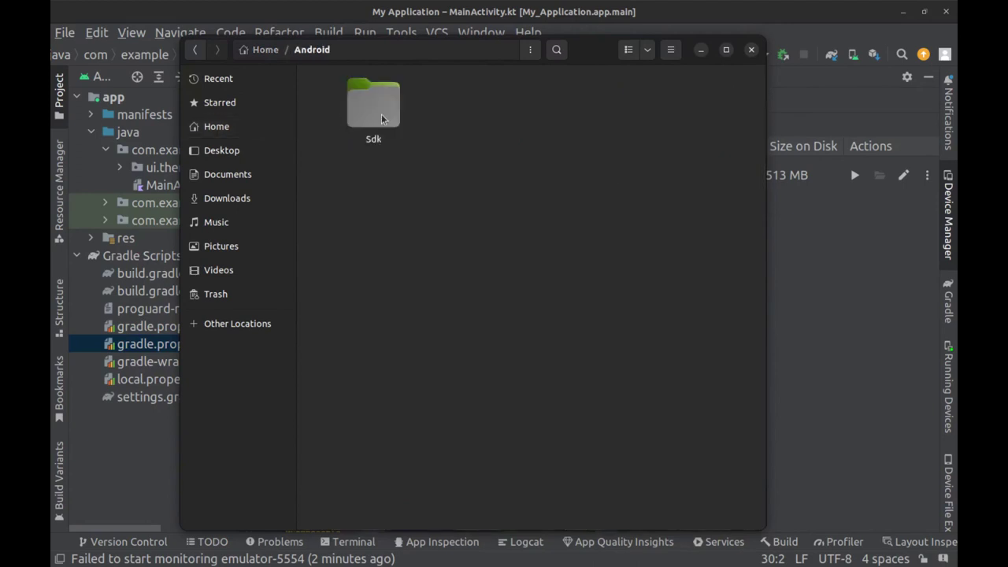
pyautogui.doubleClick(381, 114)
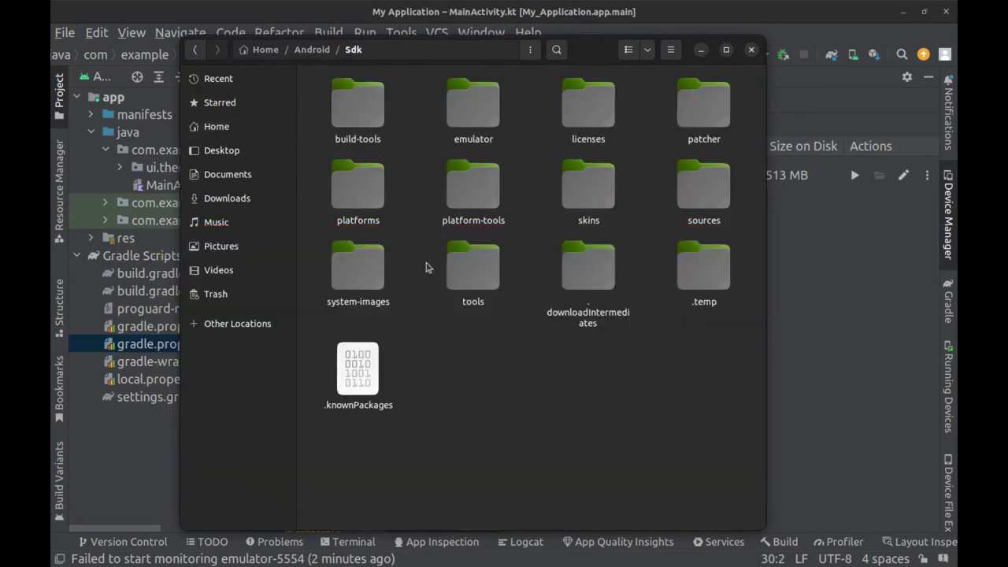
pyautogui.doubleClick(361, 288)
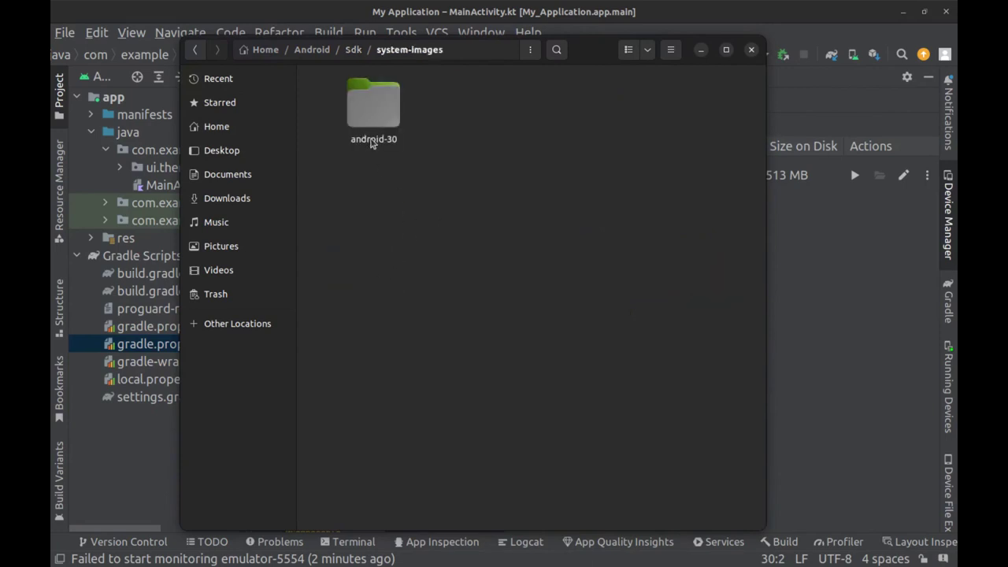
pyautogui.doubleClick(376, 133)
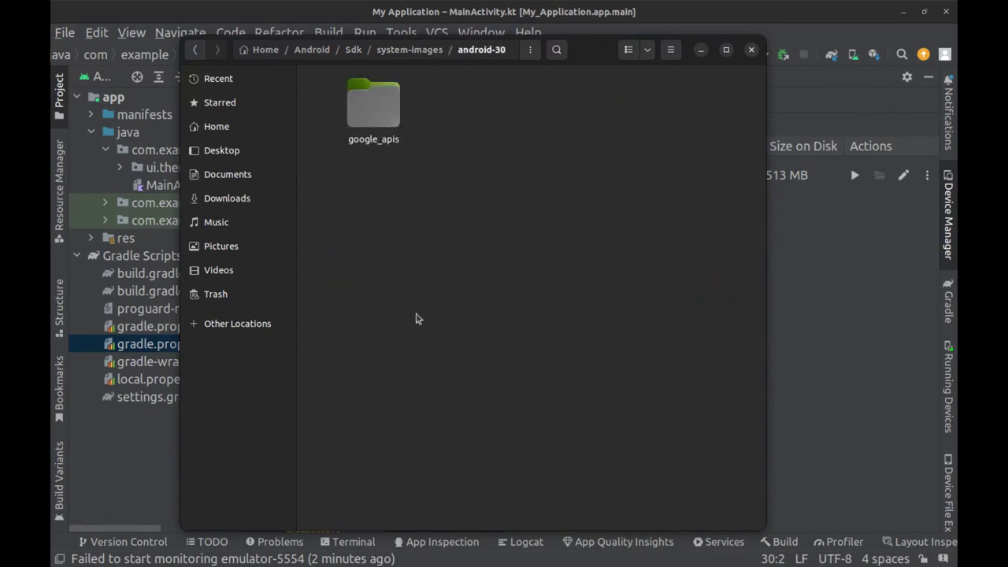
pyautogui.doubleClick(386, 117)
pyautogui.doubleClick(386, 115)
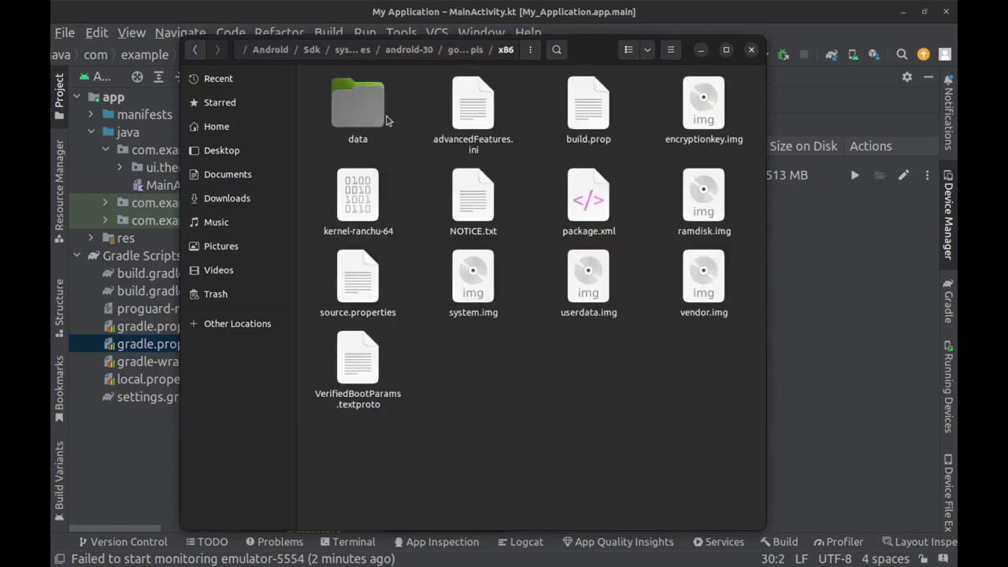
# Check the size of system.img in its file properties.
pyautogui.rightClick(459, 285)
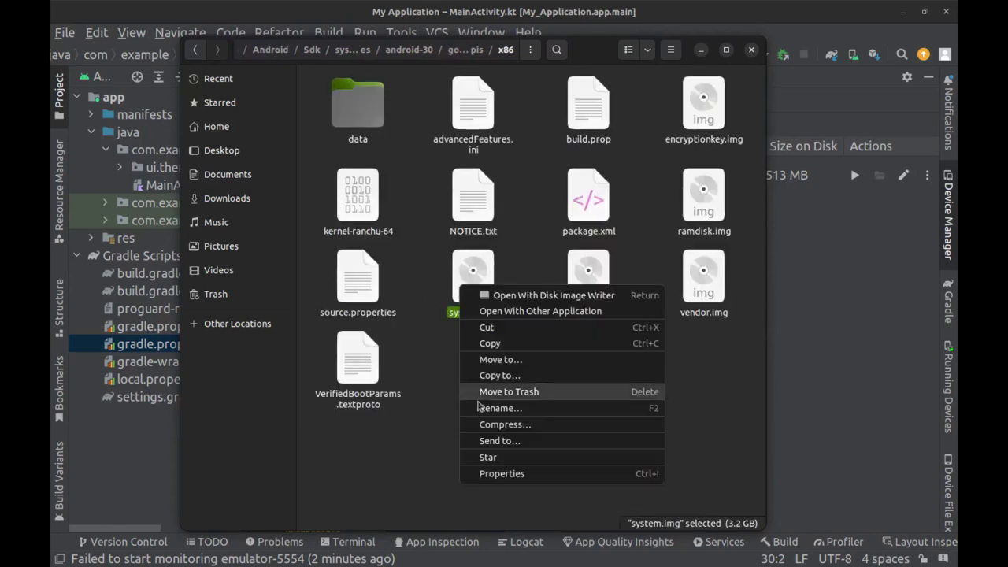
pyautogui.click(509, 474)
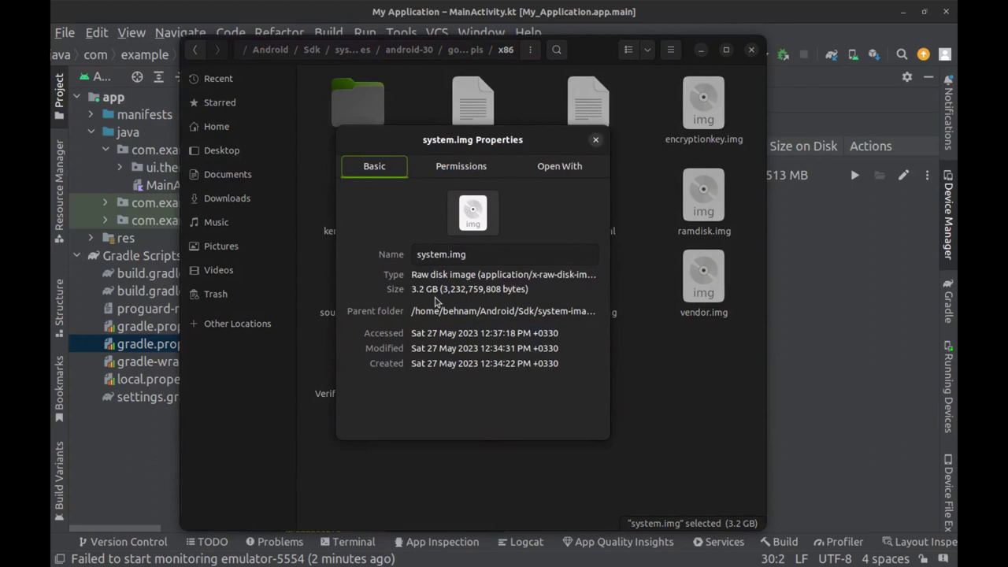
pyautogui.click(595, 139)
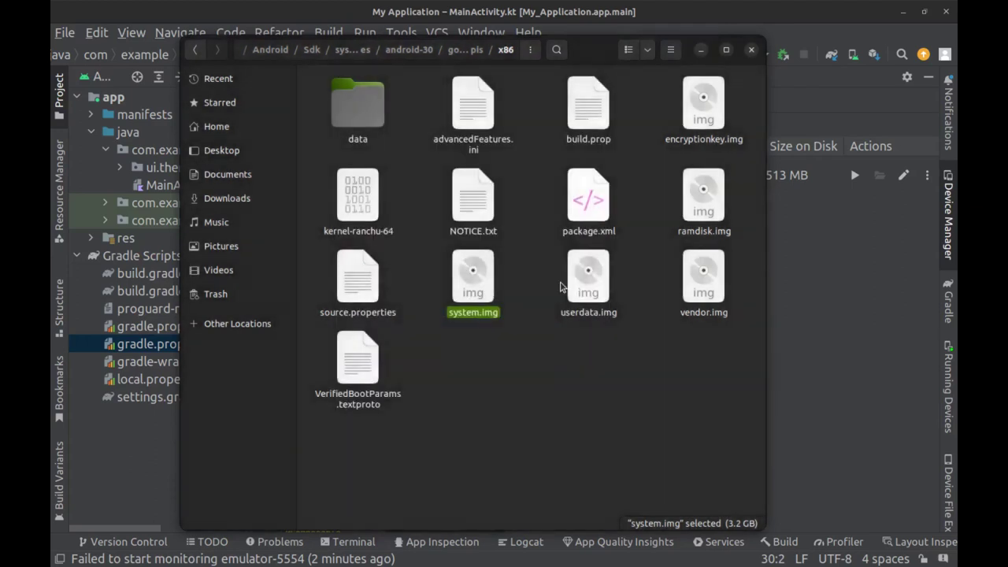
# Go back to the system-images folder, check the android-30 folder's total size, and uncover the device list behind the file manager.
pyautogui.click(198, 51)
pyautogui.click(198, 51)
pyautogui.click(197, 51)
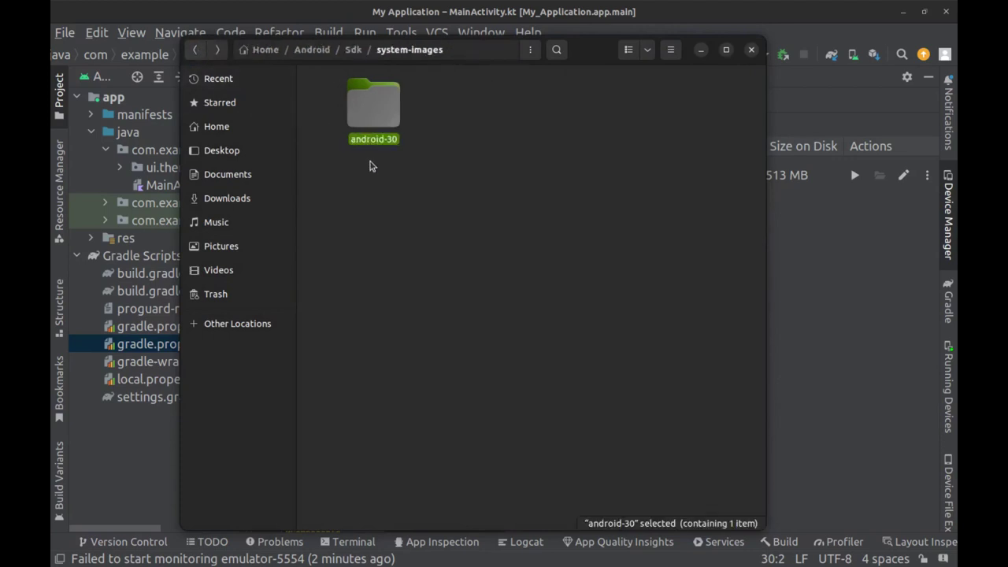
pyautogui.rightClick(374, 124)
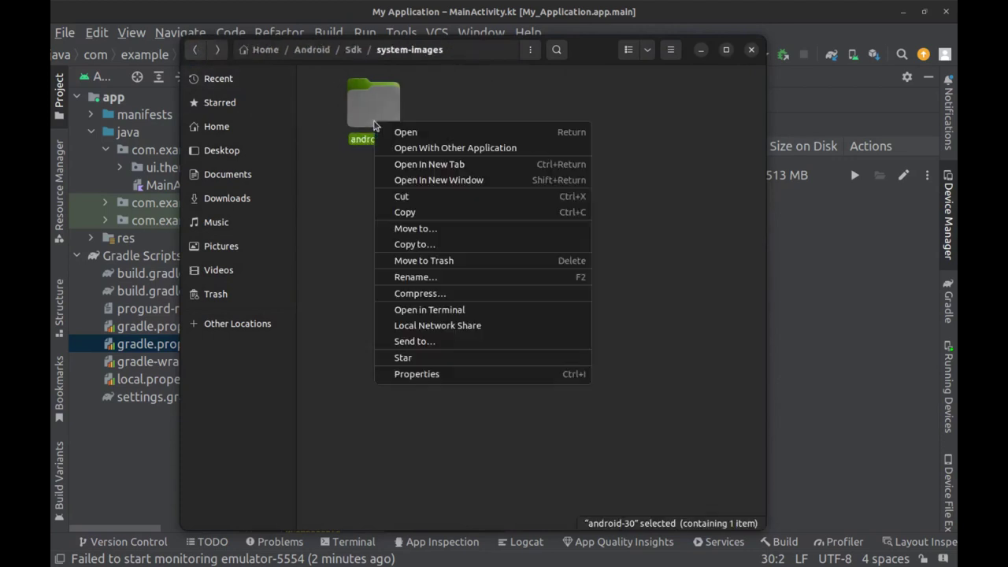
pyautogui.click(426, 375)
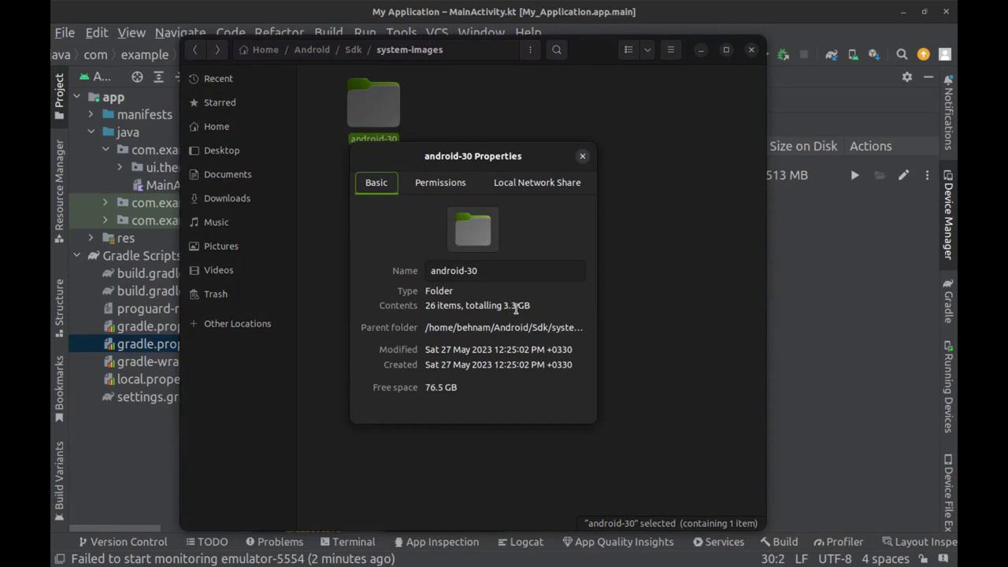
pyautogui.click(583, 156)
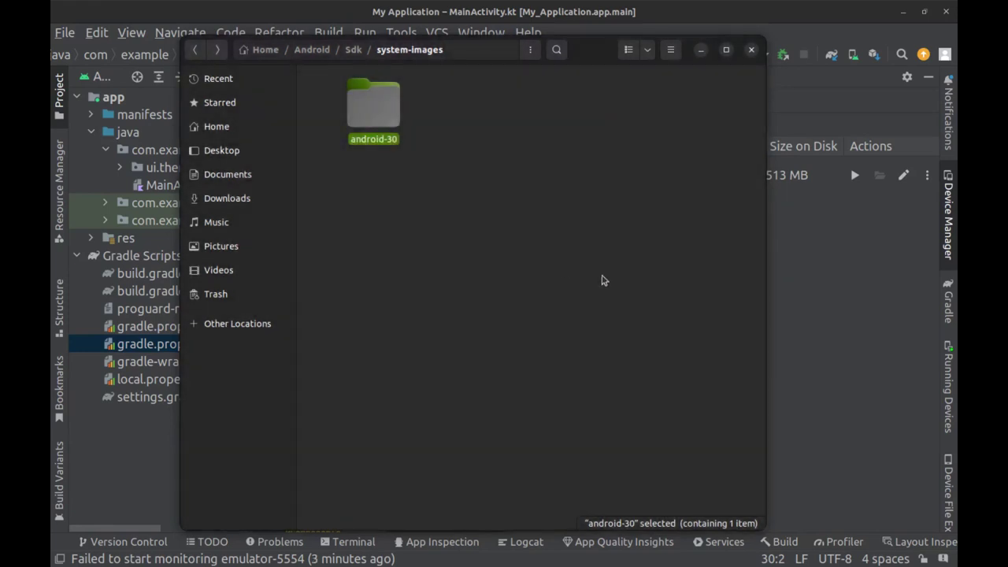
pyautogui.moveTo(598, 55); pyautogui.dragTo(577, 254)
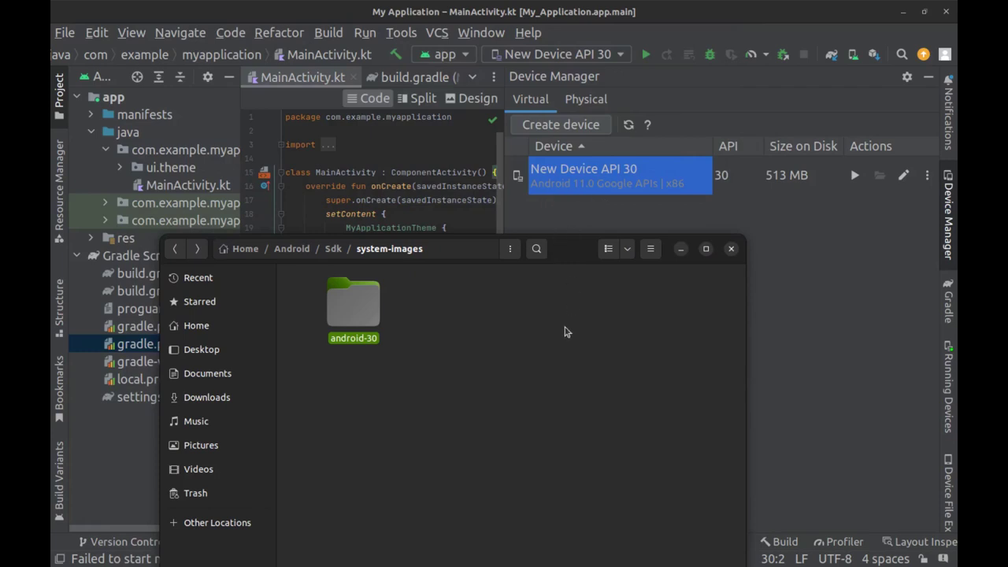
# Browse to the .android/avd folder in the home folder and place the file manager window below the virtual device list.
pyautogui.click(247, 334)
pyautogui.moveTo(556, 234); pyautogui.dragTo(485, 99)
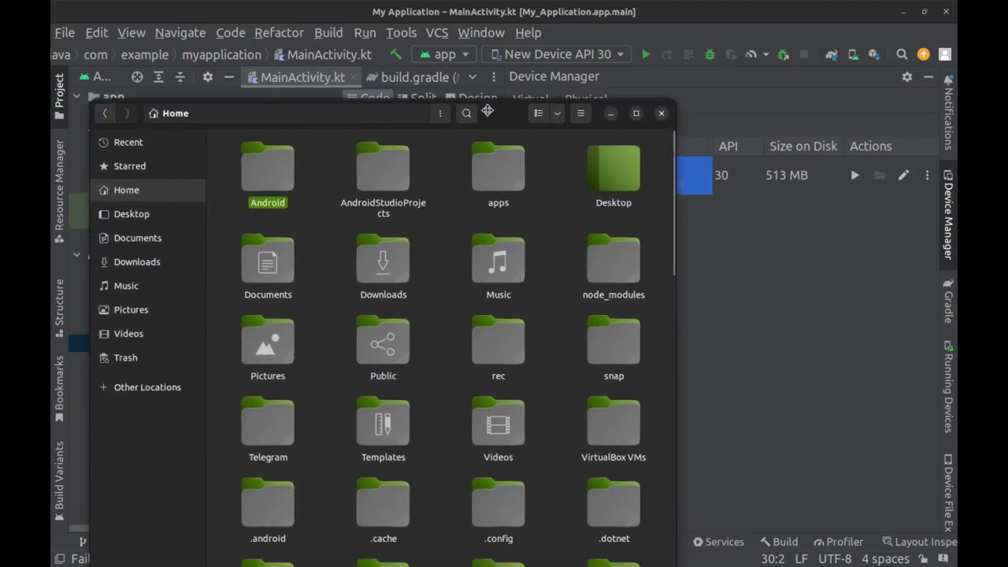
pyautogui.scroll(-1, 554, 376)
pyautogui.scroll(-2, 553, 376)
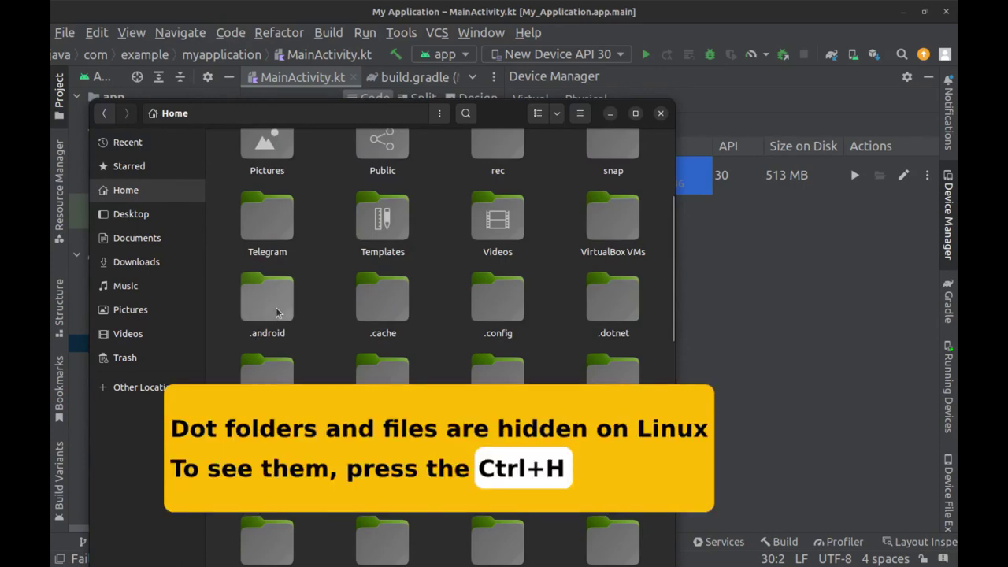
pyautogui.doubleClick(276, 312)
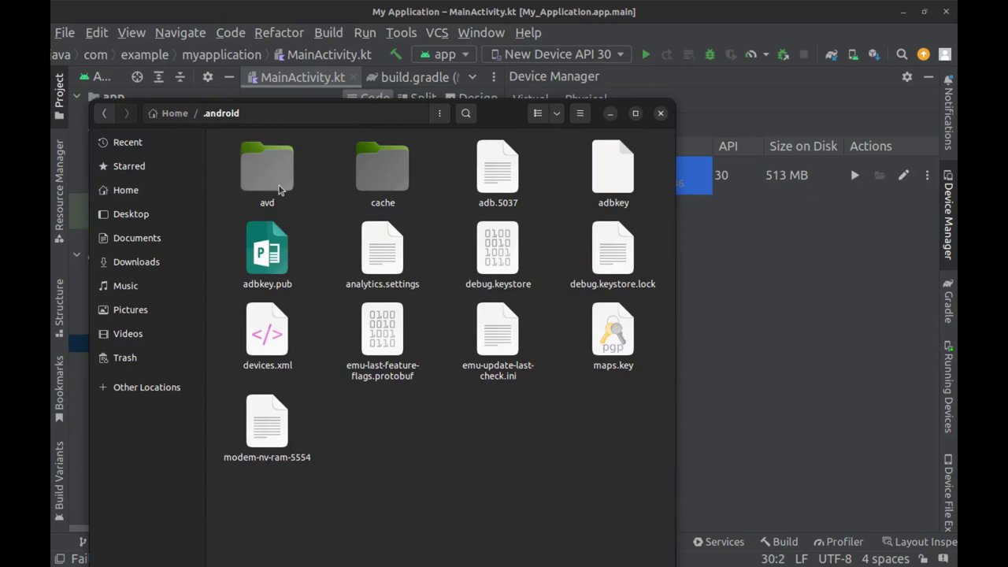
pyautogui.doubleClick(279, 189)
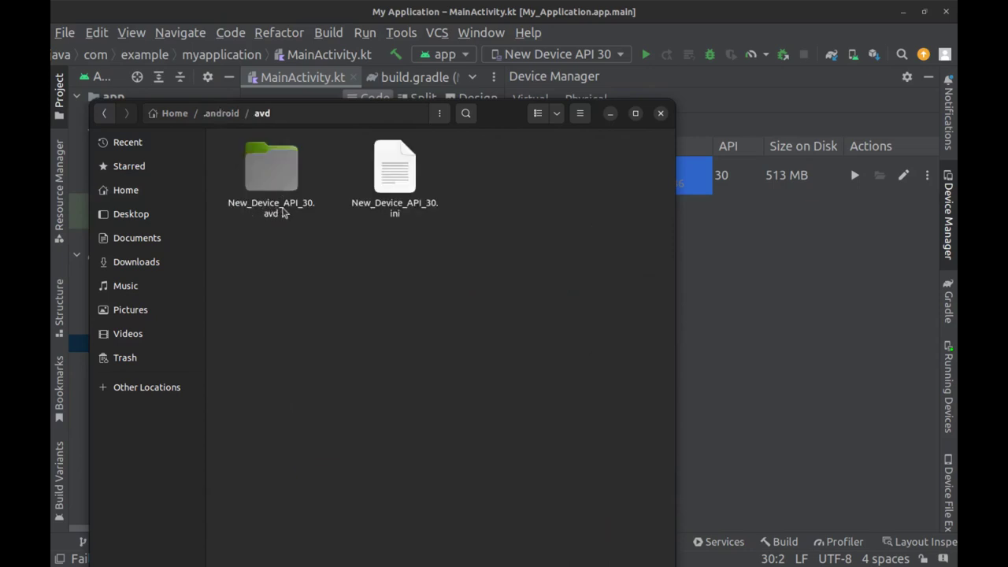
pyautogui.moveTo(497, 118); pyautogui.dragTo(533, 240)
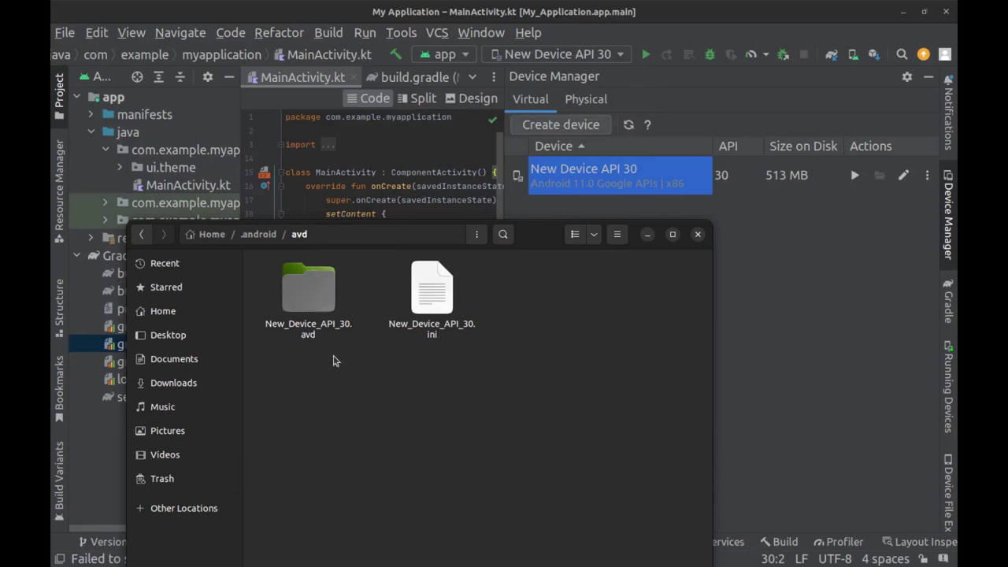
# Check the total size of the New_Device_API_30.avd folder and open it to view all its files.
pyautogui.rightClick(311, 298)
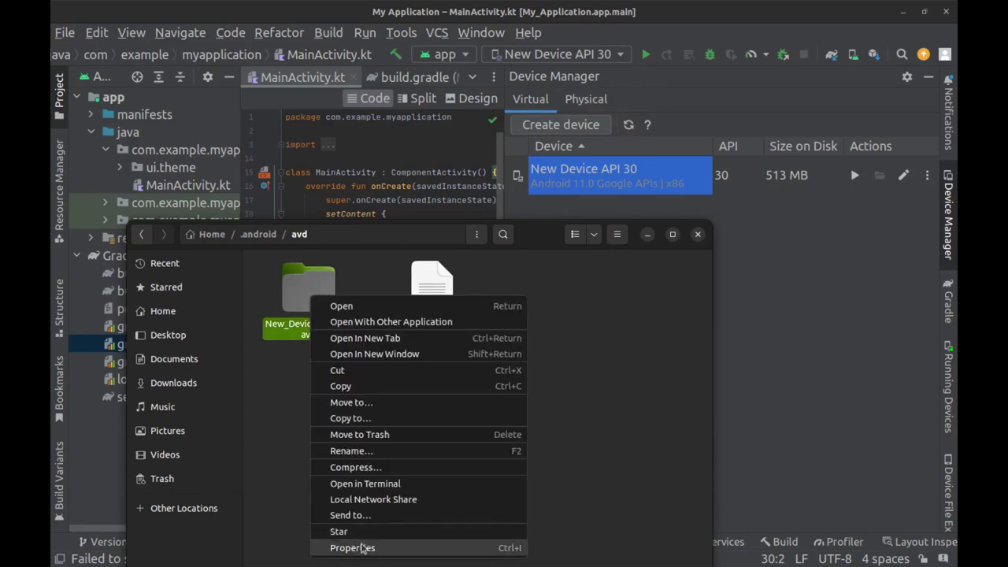
pyautogui.click(356, 547)
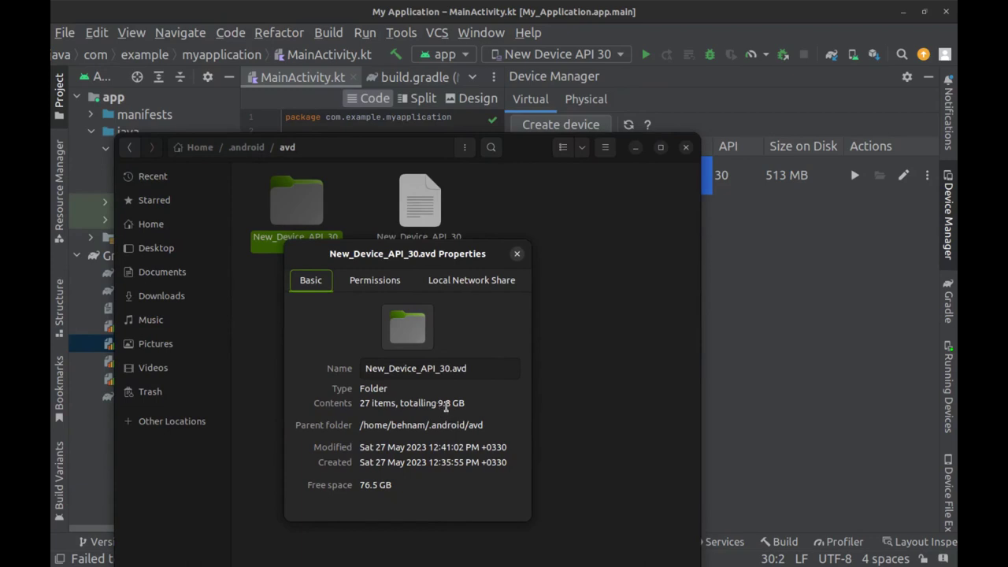
pyautogui.click(517, 254)
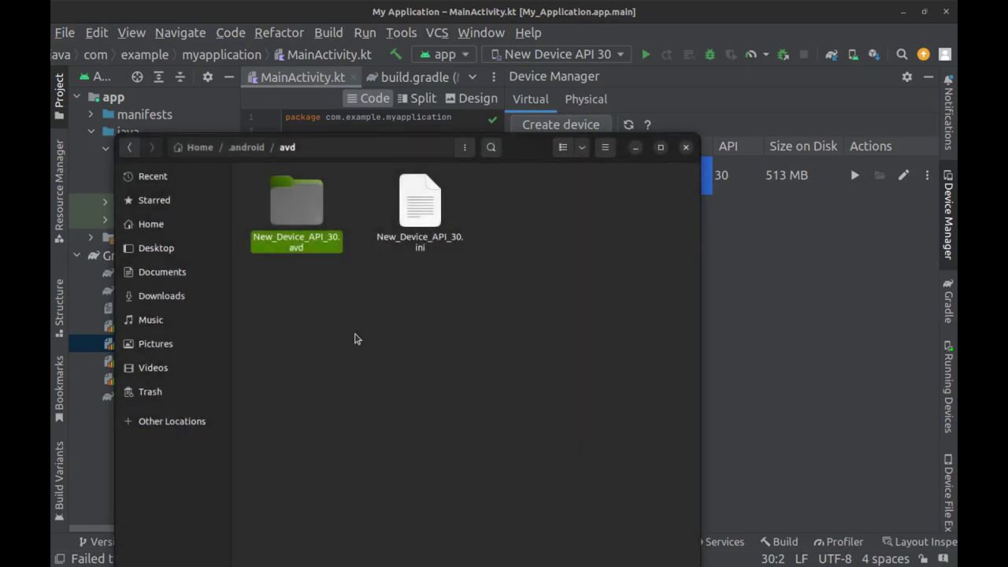
pyautogui.doubleClick(323, 249)
pyautogui.moveTo(524, 140); pyautogui.dragTo(545, 64)
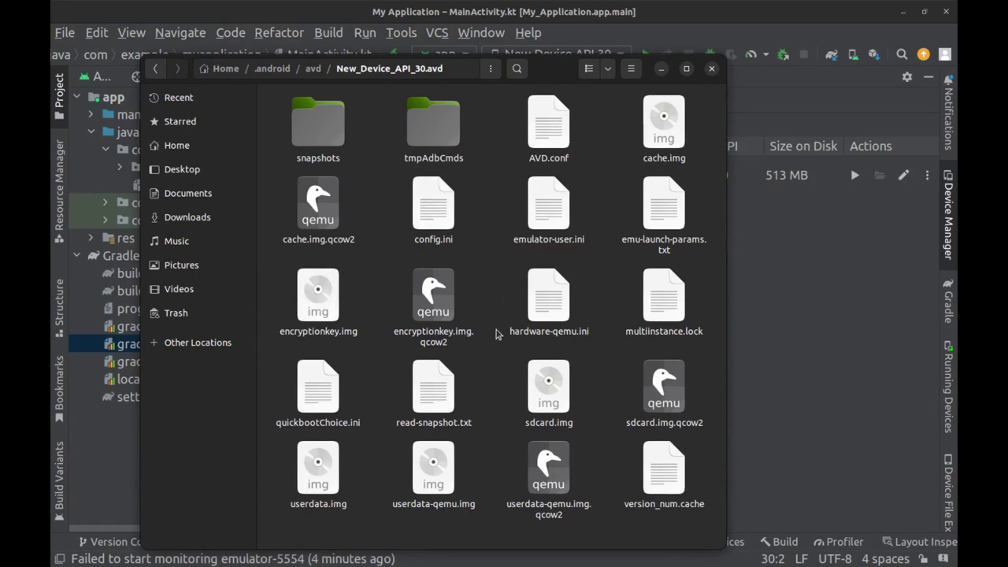
# Return to the home folder and open Android/Sdk/system-images again.
pyautogui.click(186, 148)
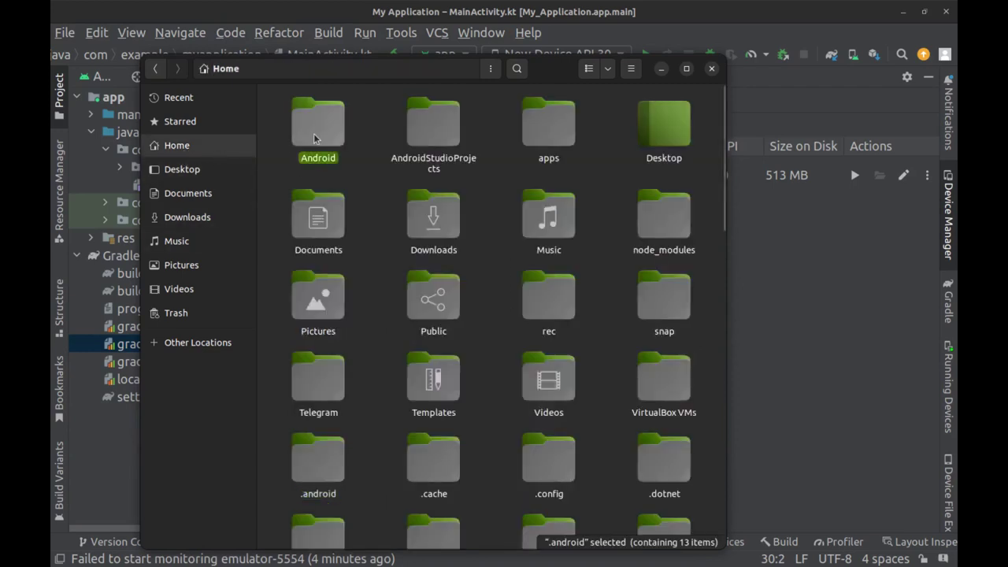
pyautogui.doubleClick(313, 134)
pyautogui.doubleClick(314, 135)
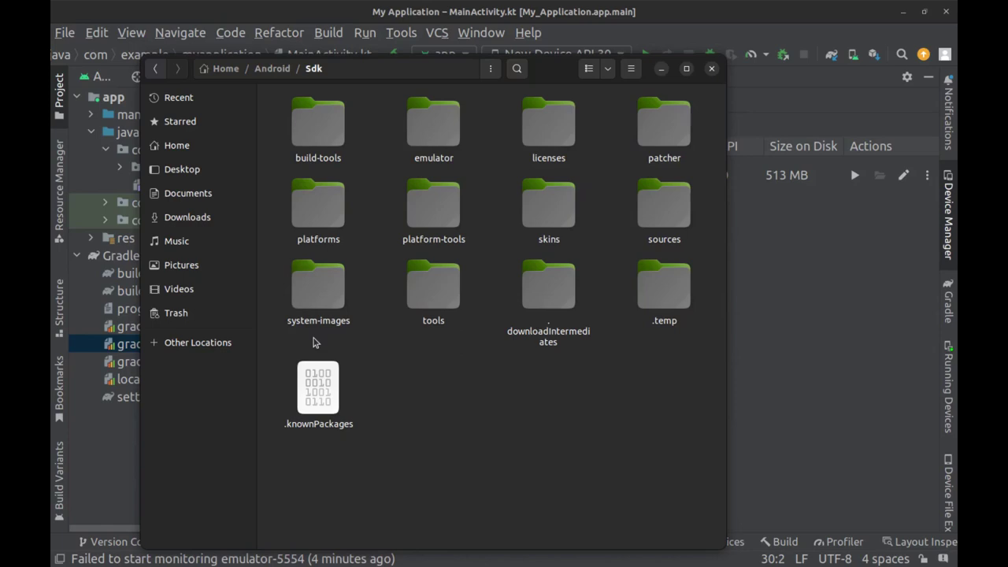
pyautogui.doubleClick(339, 288)
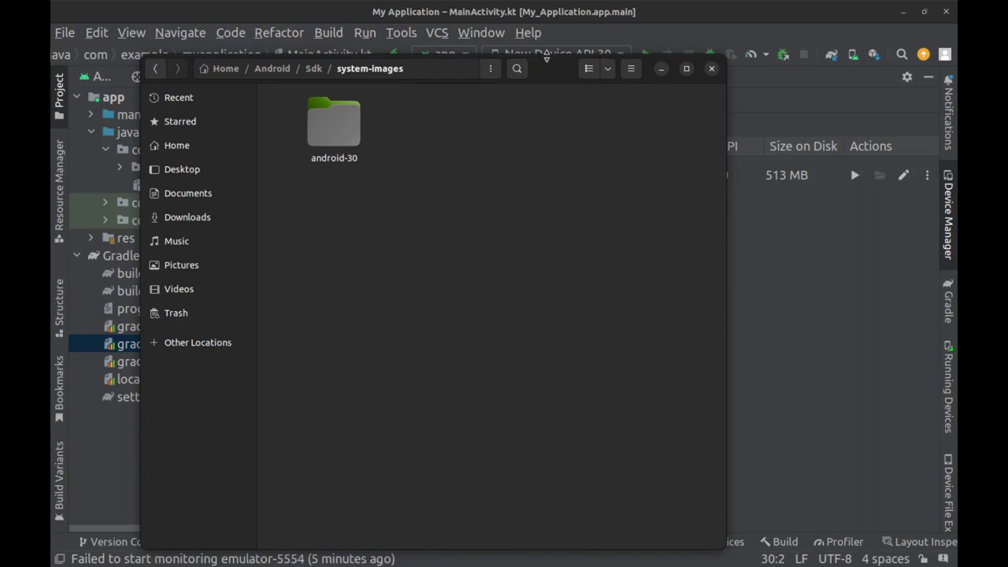
# Arrange the system-images folder window beside the Android Studio window, with the folder icons at a smaller size.
pyautogui.moveTo(547, 59); pyautogui.dragTo(498, 298)
pyautogui.click(477, 12)
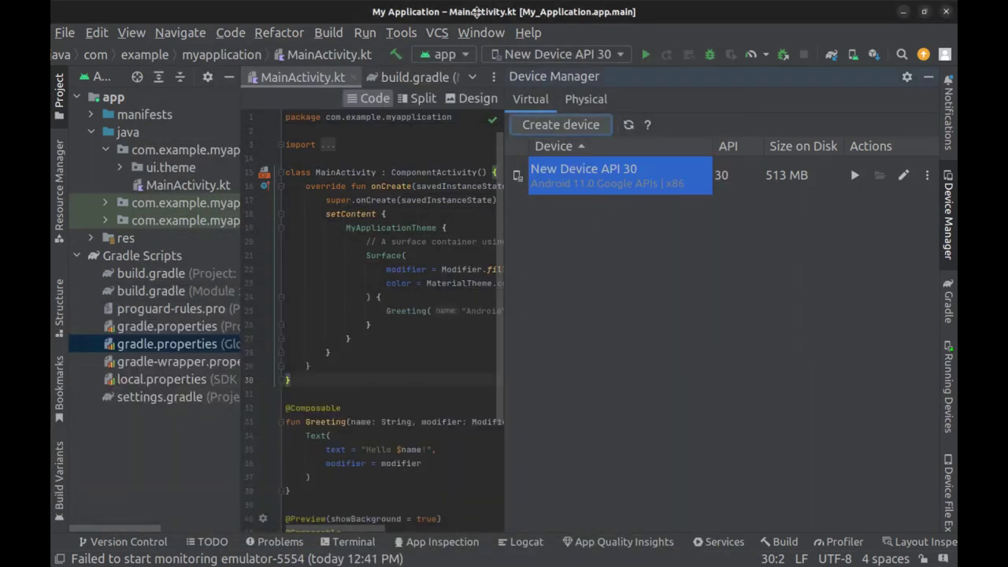
pyautogui.moveTo(476, 12); pyautogui.dragTo(683, 46)
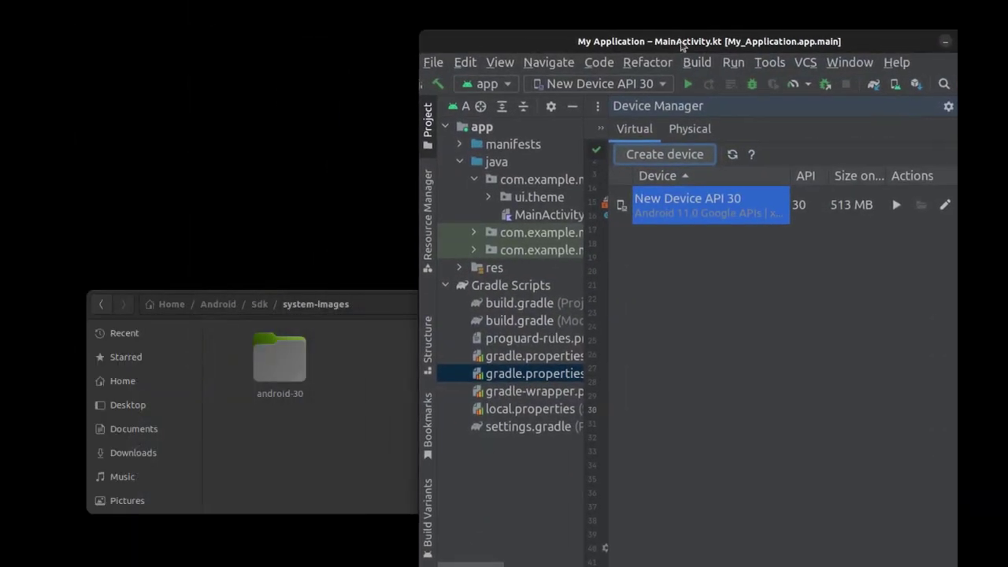
pyautogui.click(364, 420)
pyautogui.moveTo(483, 301); pyautogui.dragTo(426, 219)
pyautogui.moveTo(607, 302); pyautogui.dragTo(479, 302)
pyautogui.keyDown('ctrl'); pyautogui.scroll(-2, 307, 311); pyautogui.keyUp('ctrl')
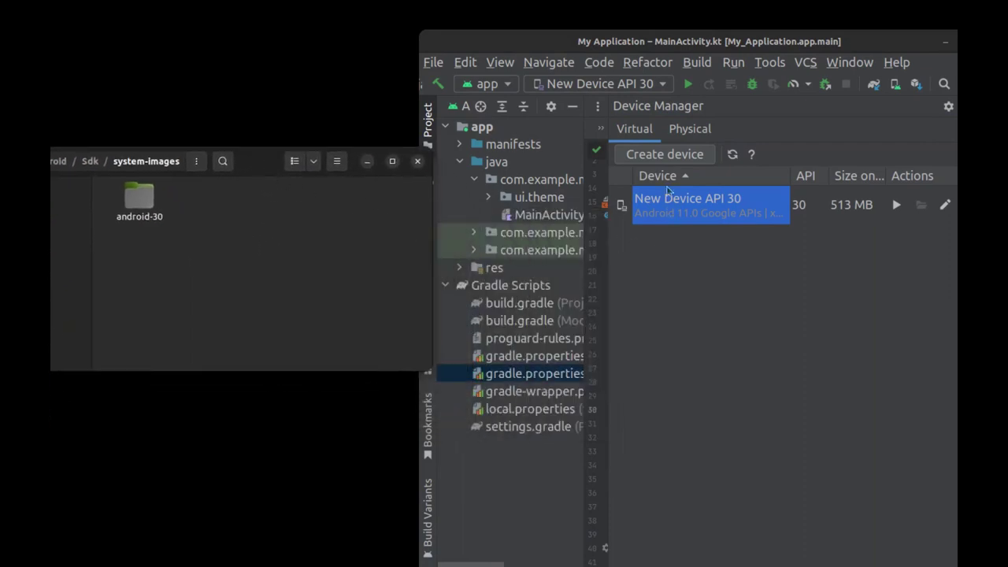
# Start creating another virtual device with the New Device hardware definition and continue to the system image selection.
pyautogui.click(668, 156)
pyautogui.scroll(-5, 397, 394)
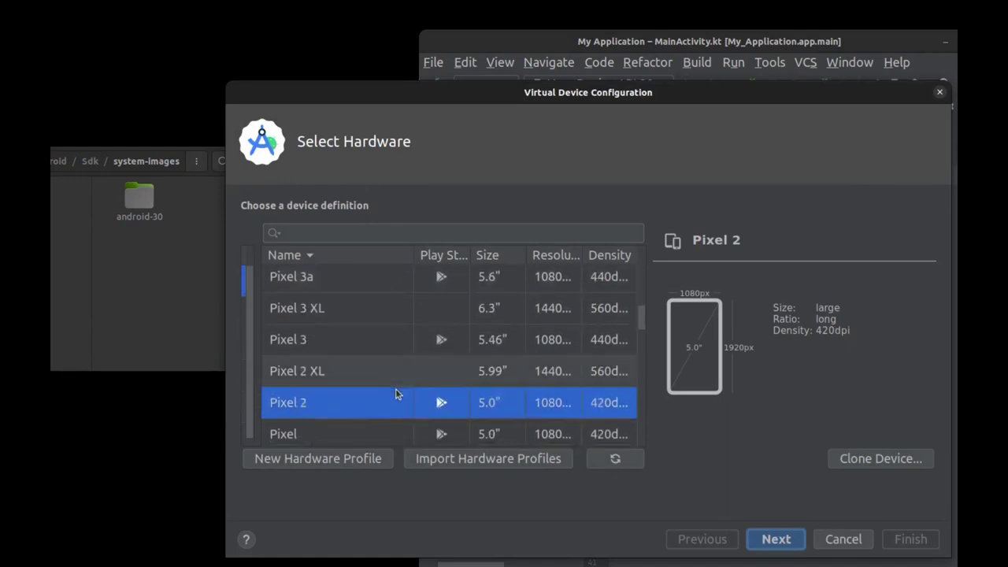
pyautogui.scroll(-5, 395, 394)
pyautogui.click(356, 330)
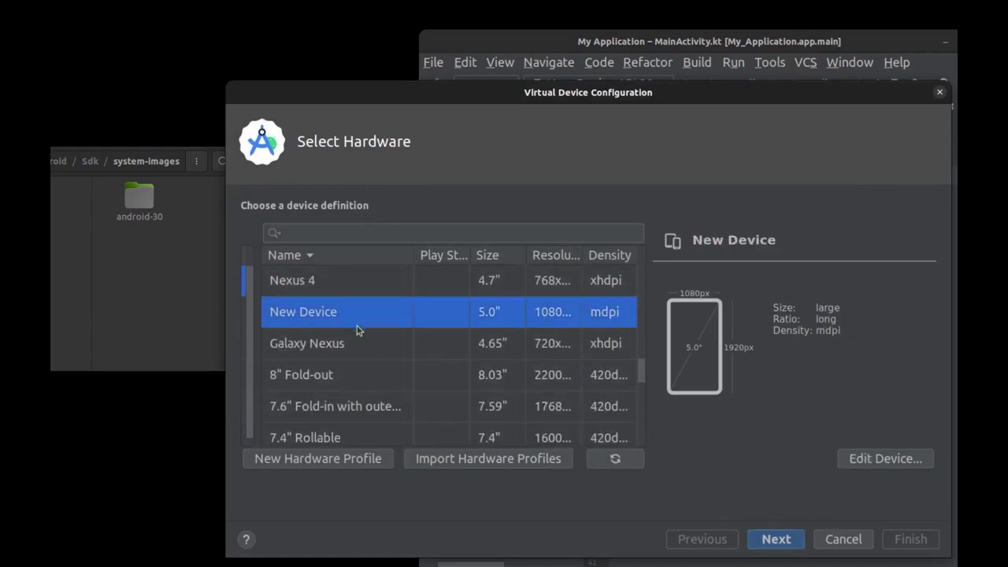
pyautogui.click(764, 543)
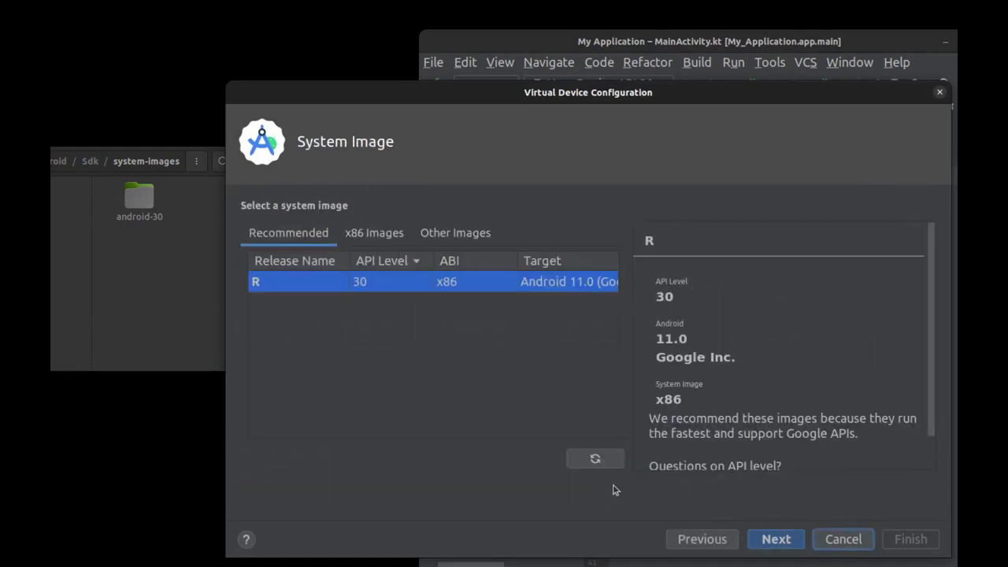
# Refresh the recommended system images, look through the downloadable releases, and bring the system-images folder window to the front.
pyautogui.click(593, 459)
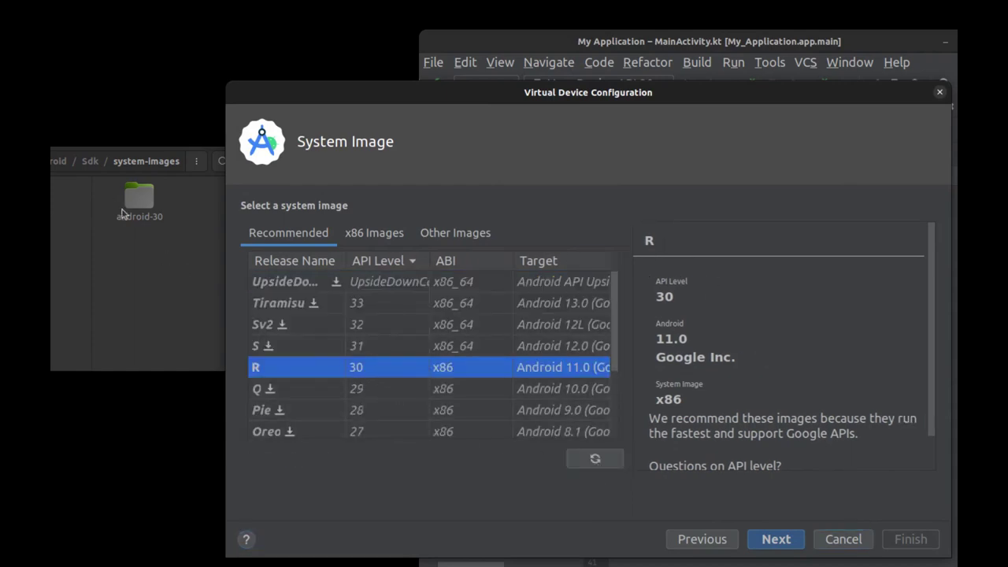
pyautogui.scroll(-5, 355, 394)
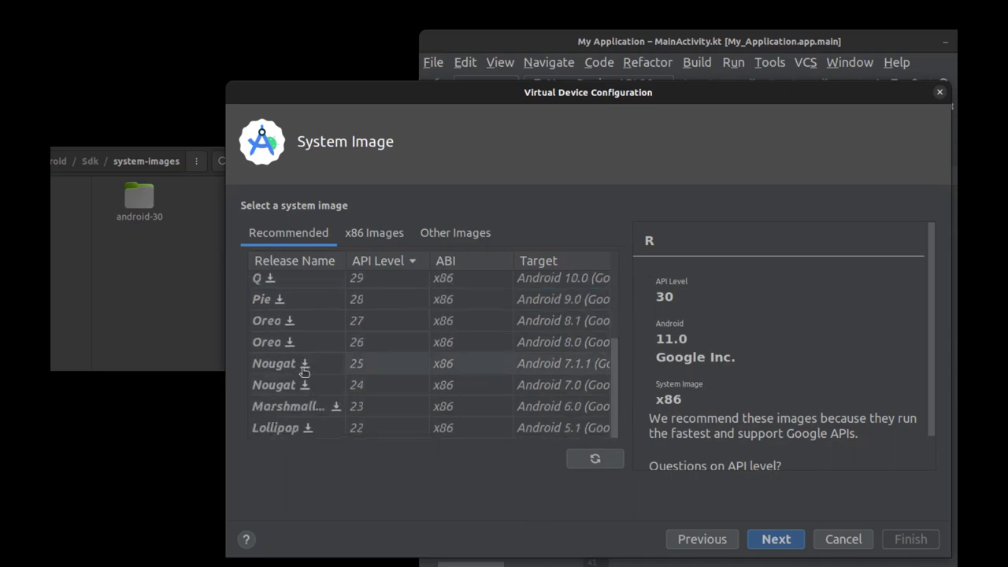
pyautogui.click(174, 260)
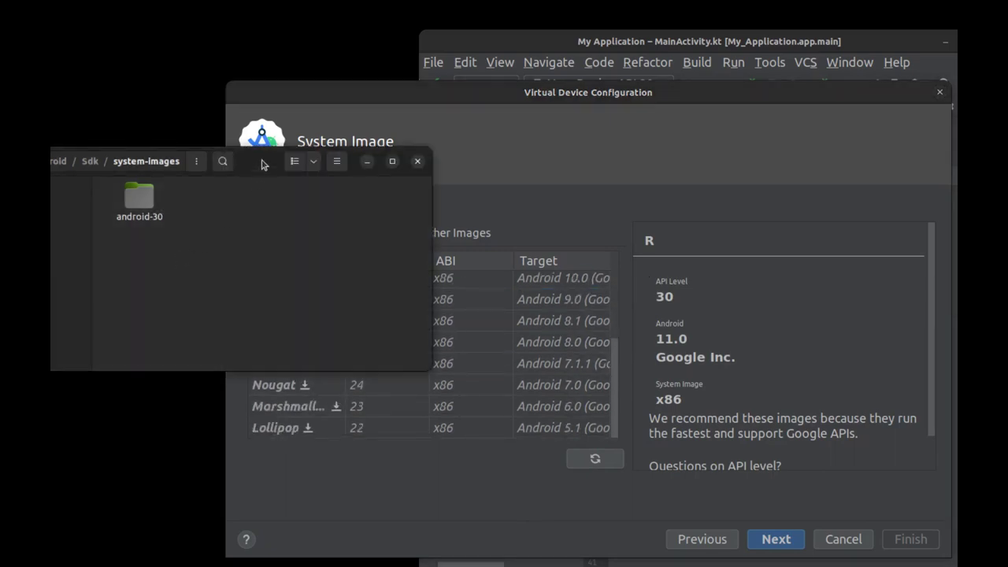
# Start downloading the Nougat API 25 x86 system image beside the system-images window, and cancel both the download and the virtual device setup.
pyautogui.moveTo(263, 163); pyautogui.dragTo(221, 108)
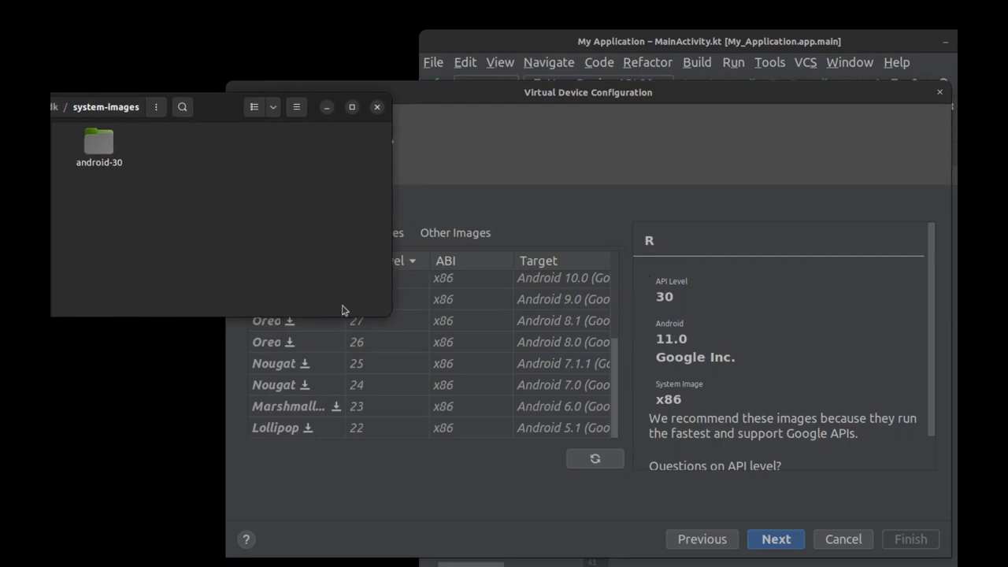
pyautogui.click(363, 467)
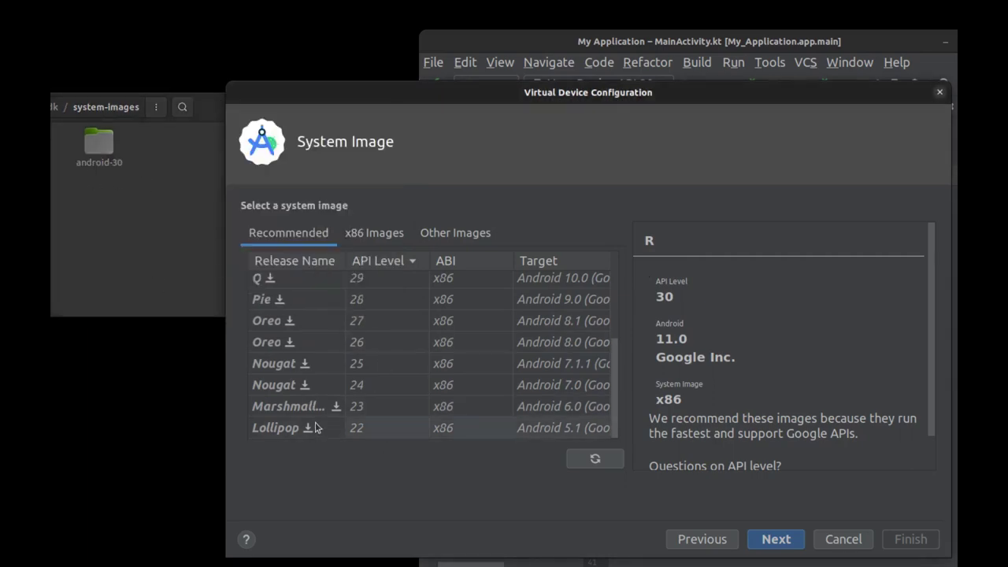
pyautogui.click(305, 364)
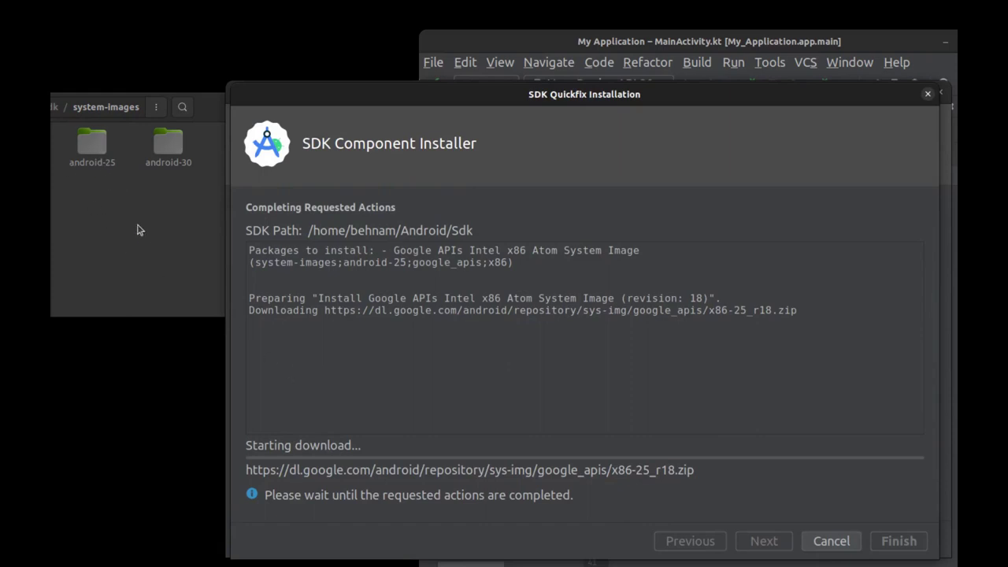
pyautogui.click(842, 542)
pyautogui.click(842, 541)
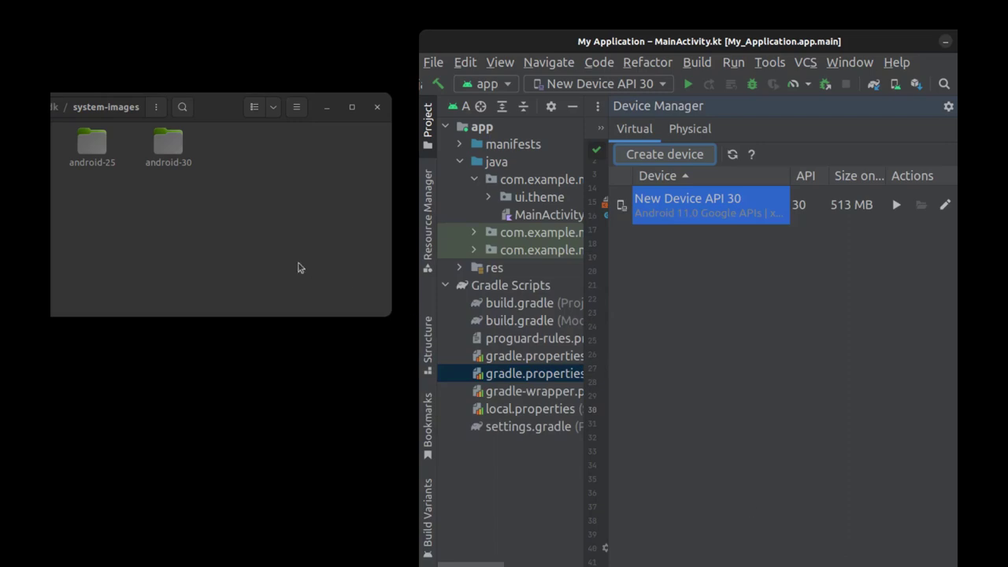
# Minimize Android Studio and enlarge the system-images folder window and its icons, placing it near the middle of the screen.
pyautogui.moveTo(218, 119); pyautogui.dragTo(510, 163)
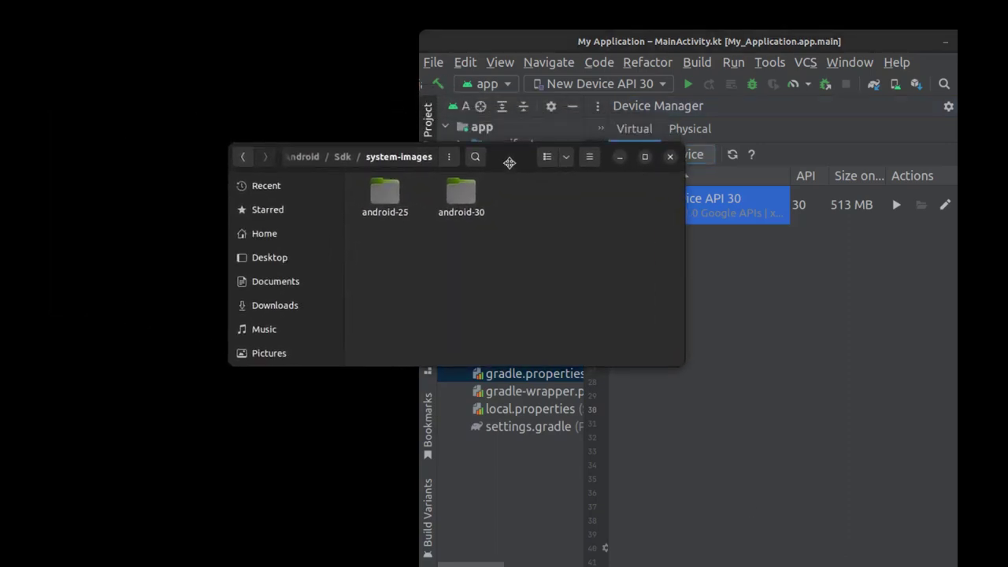
pyautogui.hotkey('ctrl', '+')
pyautogui.hotkey('ctrl', '+')
pyautogui.hotkey('ctrl', '-')
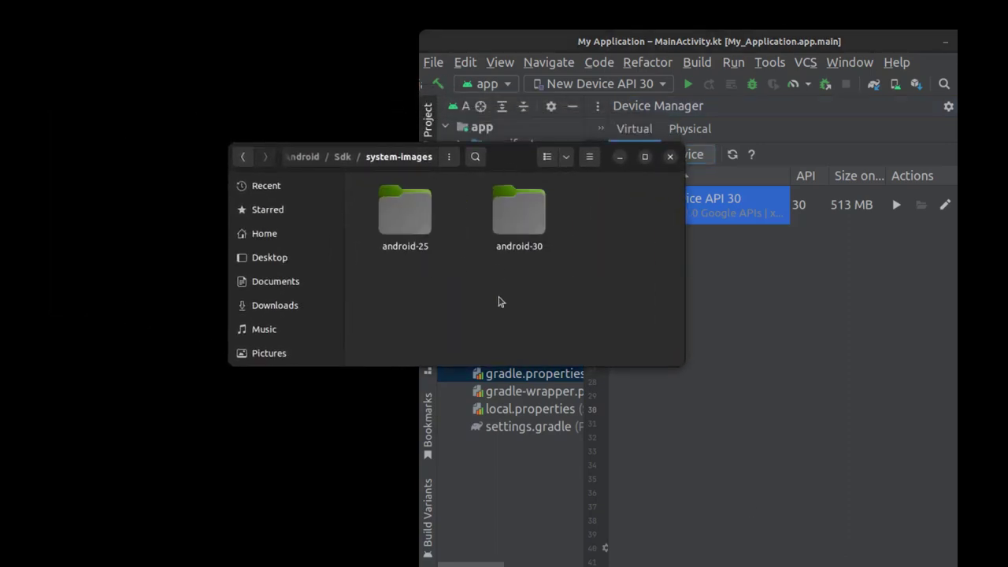
pyautogui.moveTo(679, 367); pyautogui.dragTo(843, 538)
pyautogui.click(946, 43)
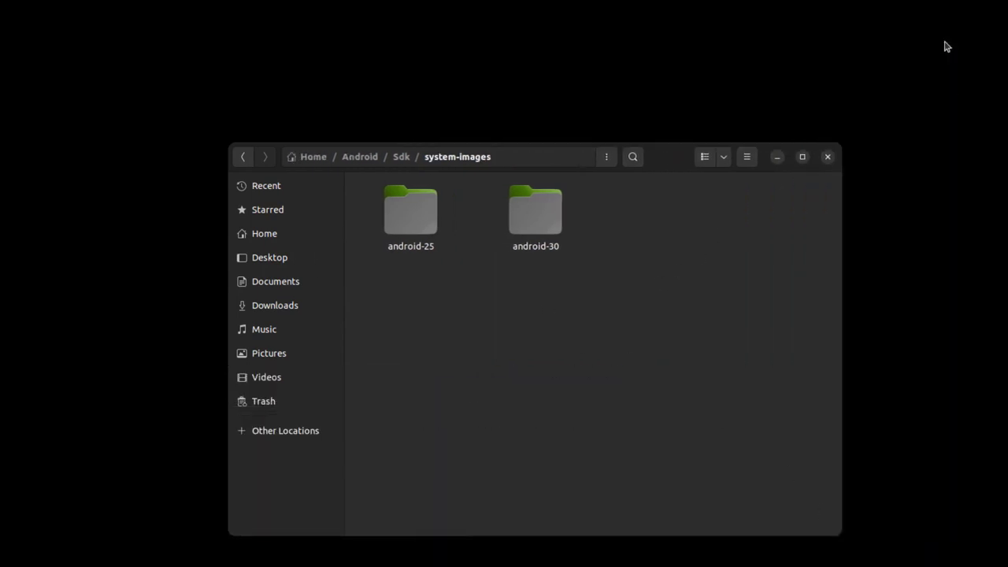
pyautogui.moveTo(673, 163); pyautogui.dragTo(644, 97)
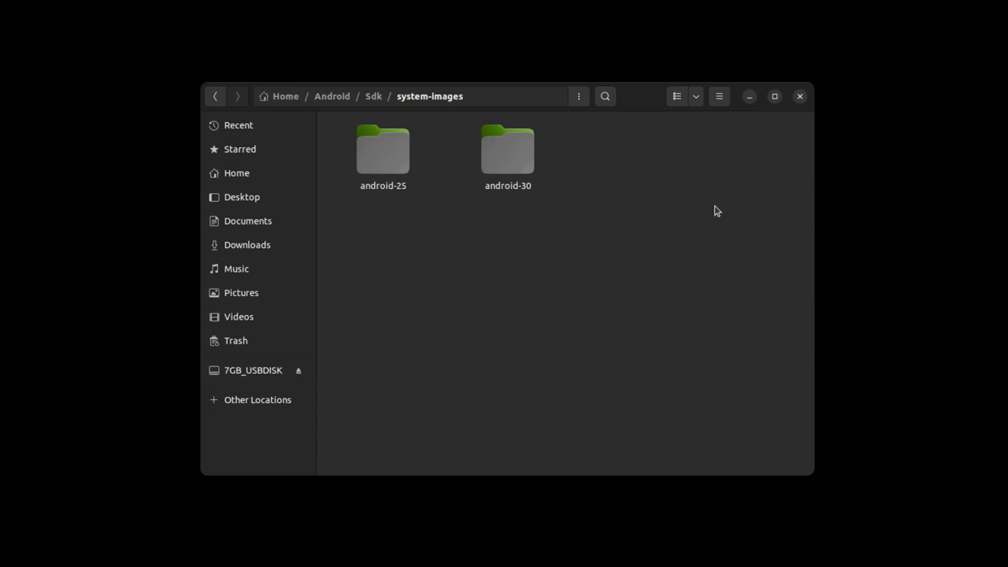
# Open the 7GB_USBDISK drive in a new window and place it below the folders of the system-images window.
pyautogui.rightClick(250, 376)
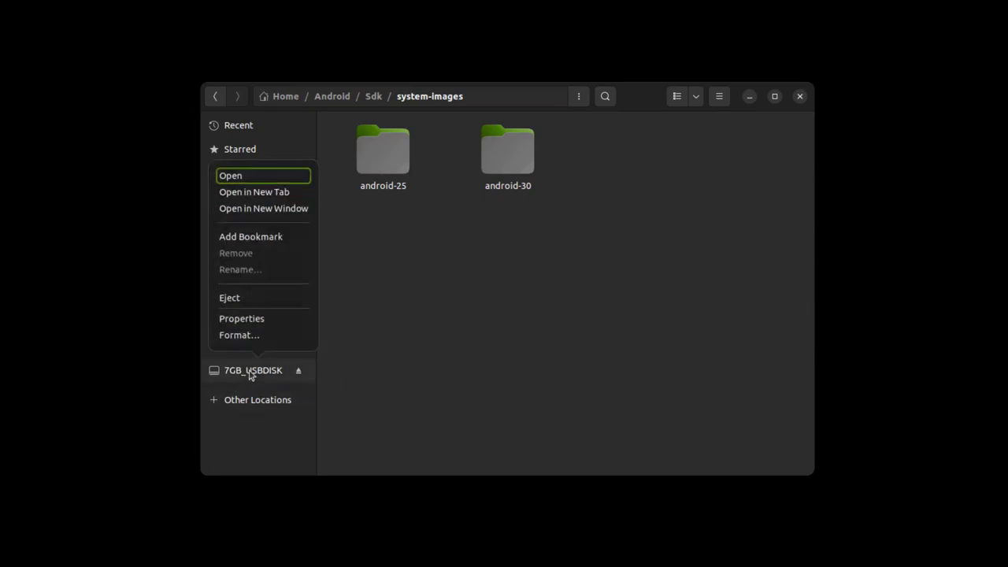
pyautogui.click(275, 208)
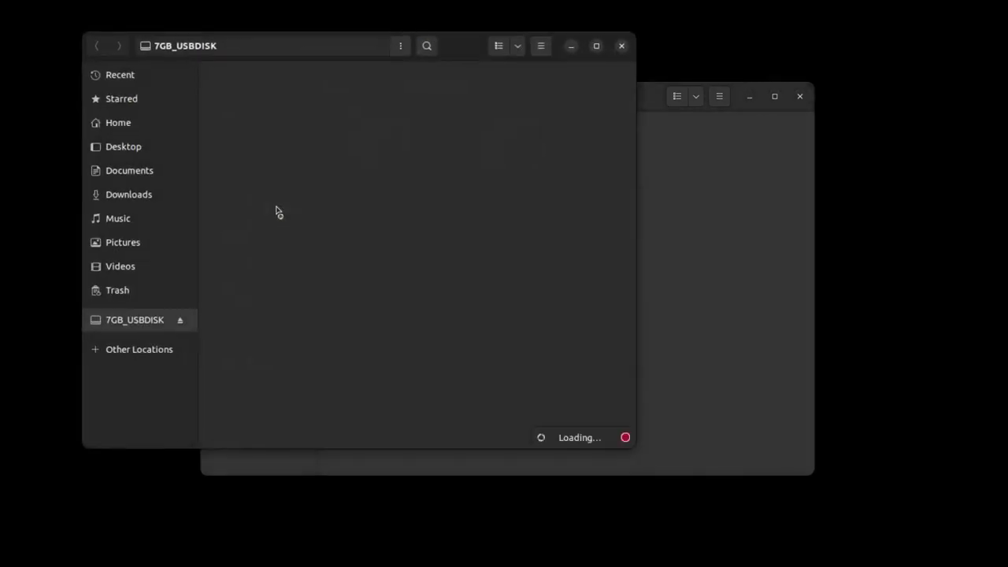
pyautogui.moveTo(452, 48); pyautogui.dragTo(533, 226)
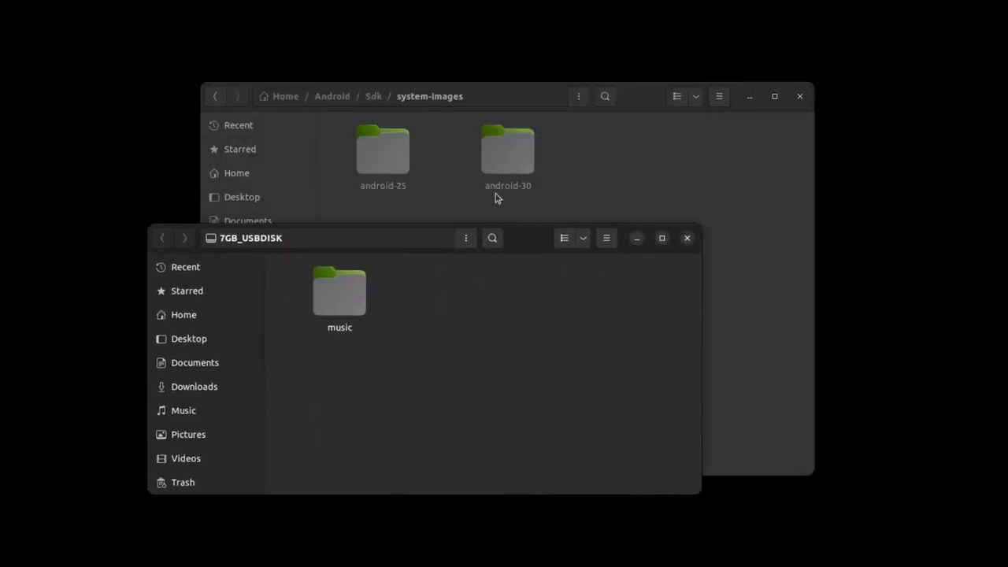
# Create a folder named android-images on 7GB_USBDISK and open it.
pyautogui.rightClick(458, 336)
pyautogui.click(486, 347)
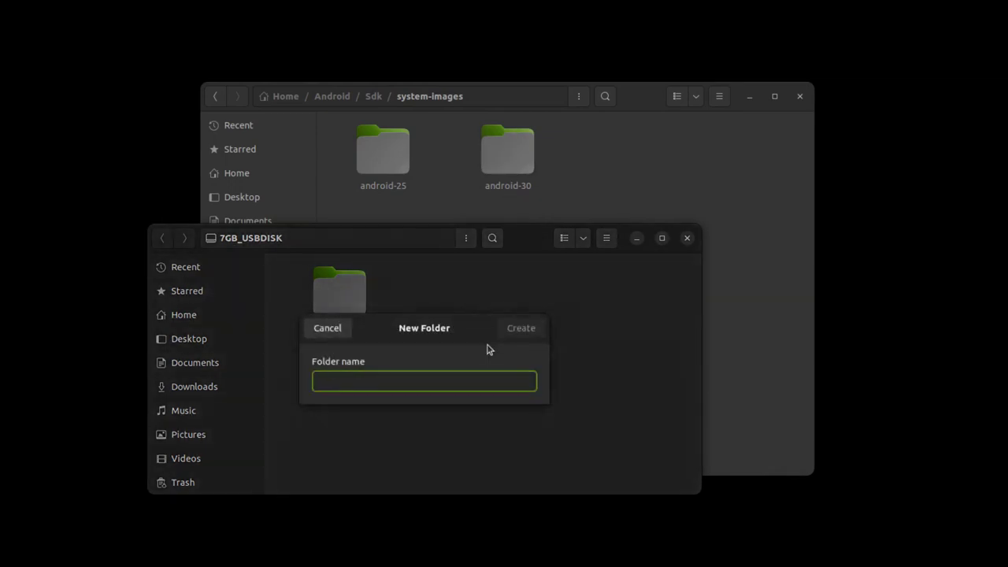
pyautogui.write('android-images')
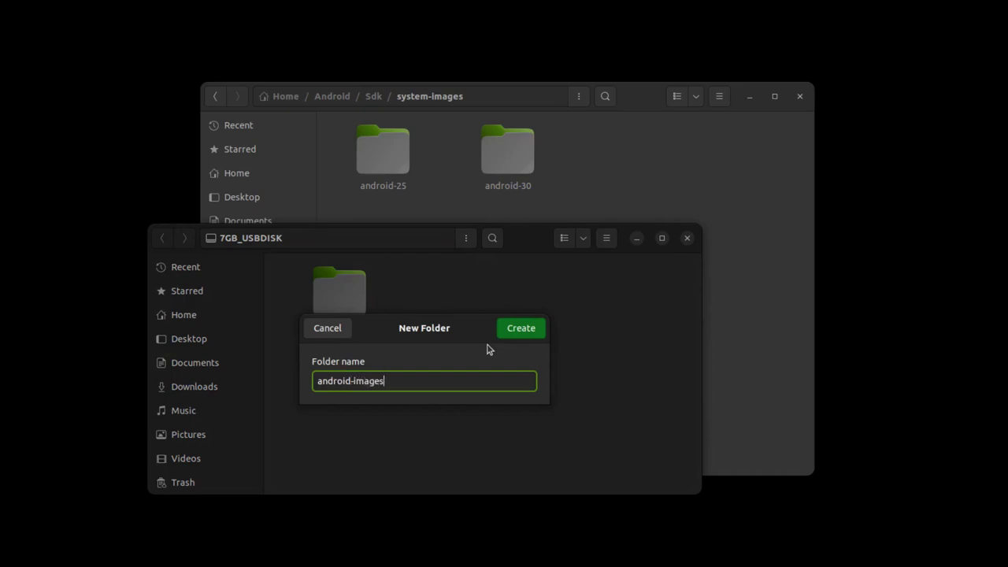
pyautogui.press('Return')
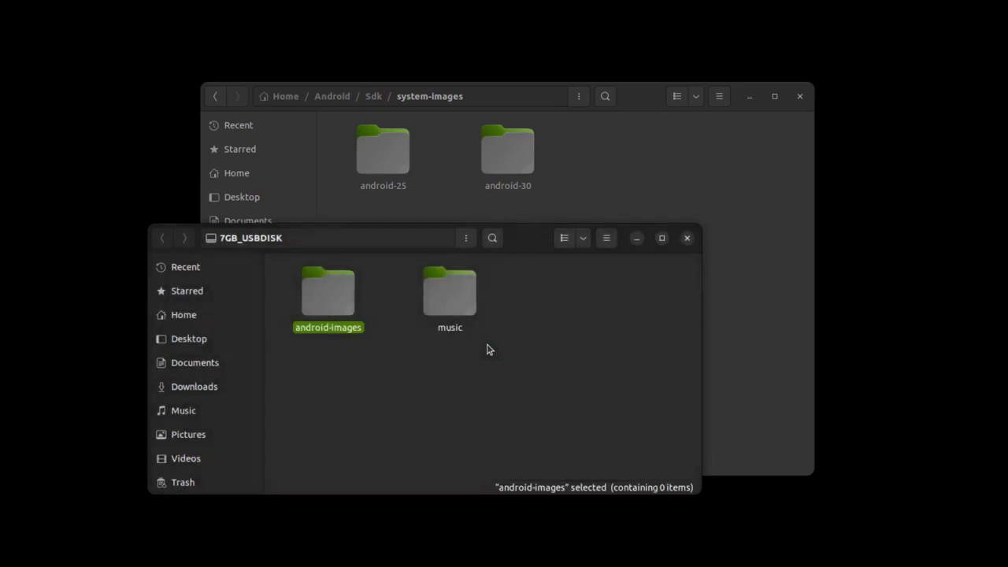
pyautogui.doubleClick(325, 300)
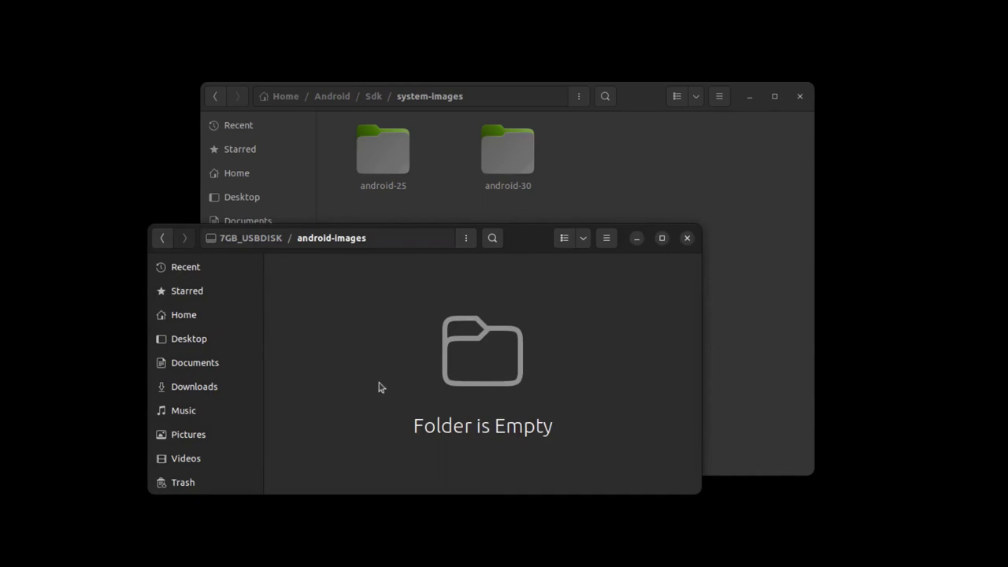
# Check the size of the android-30 folder in system-images through its properties.
pyautogui.click(515, 173)
pyautogui.rightClick(514, 173)
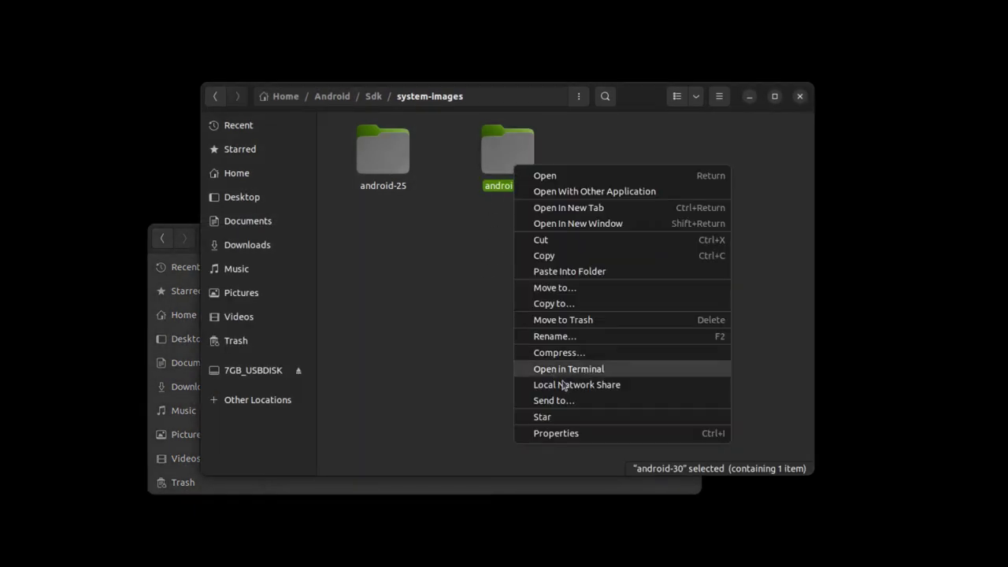
pyautogui.click(569, 431)
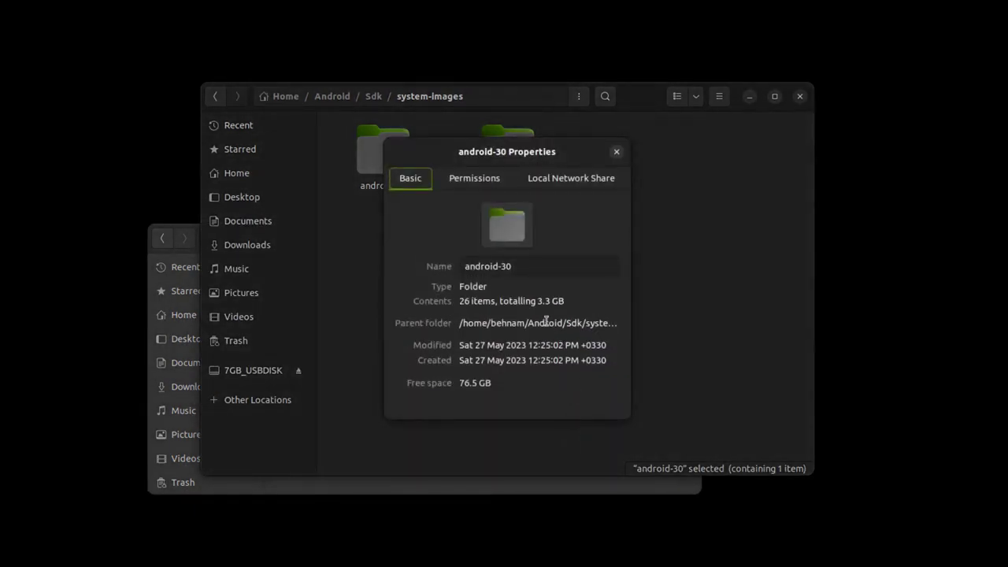
pyautogui.click(617, 152)
# Move the android-30 folder from system-images into the android-images folder on 7GB_USBDISK.
pyautogui.rightClick(508, 167)
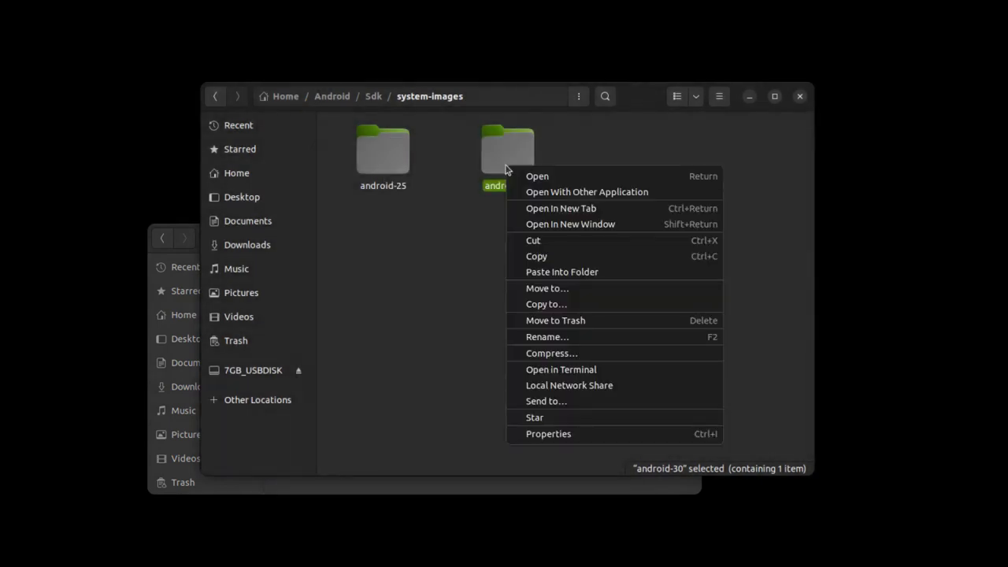
pyautogui.click(546, 242)
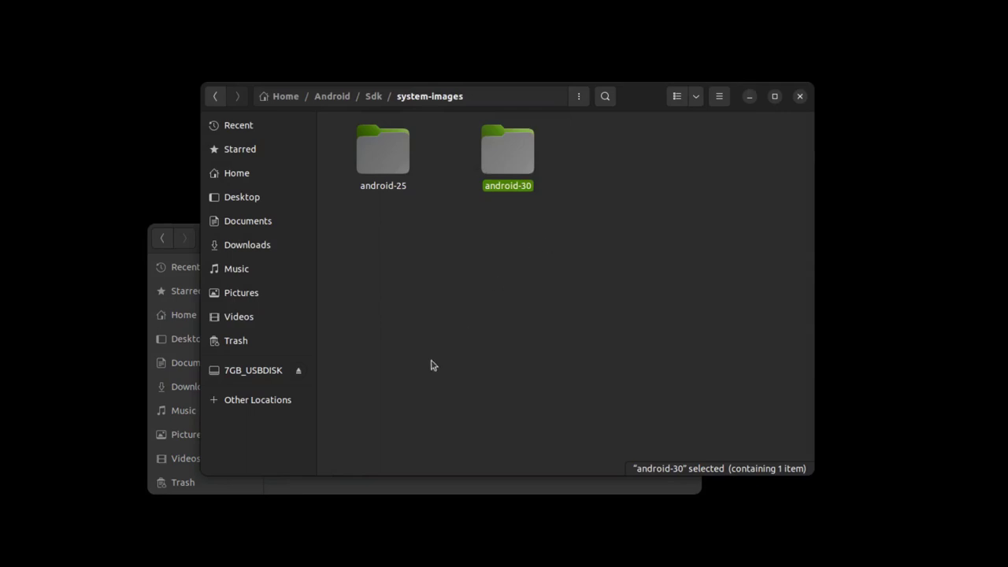
pyautogui.click(426, 486)
pyautogui.rightClick(393, 350)
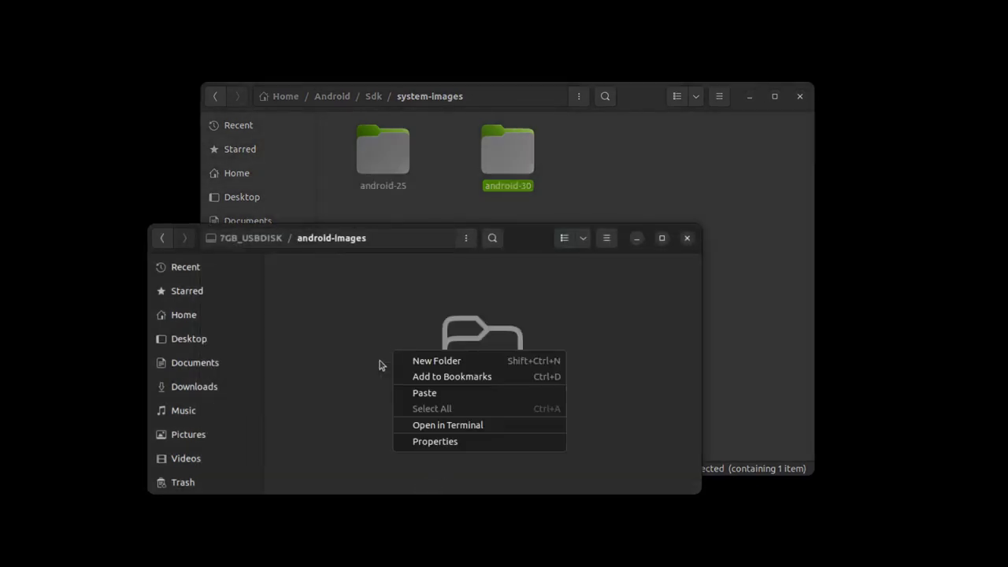
pyautogui.click(424, 393)
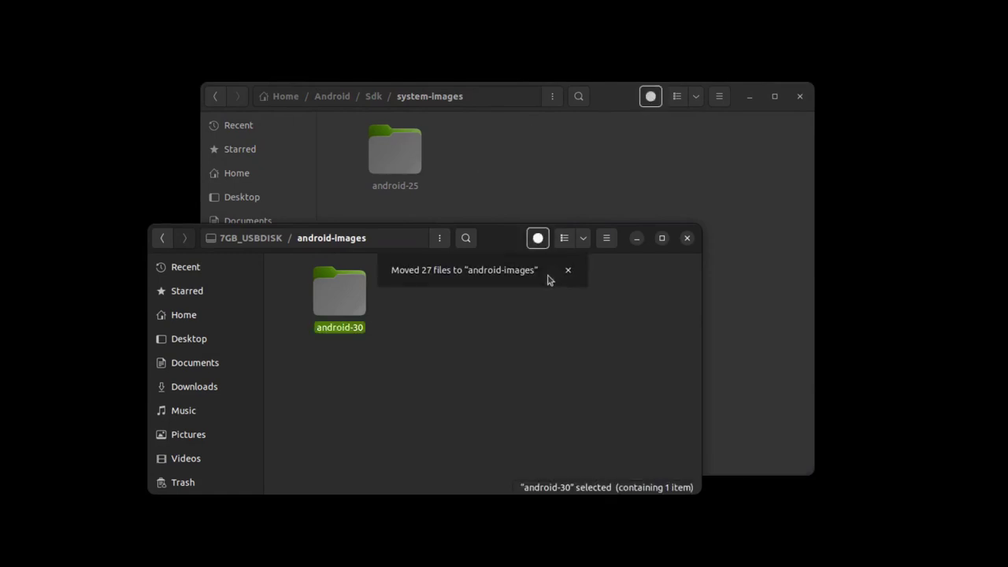
pyautogui.click(549, 280)
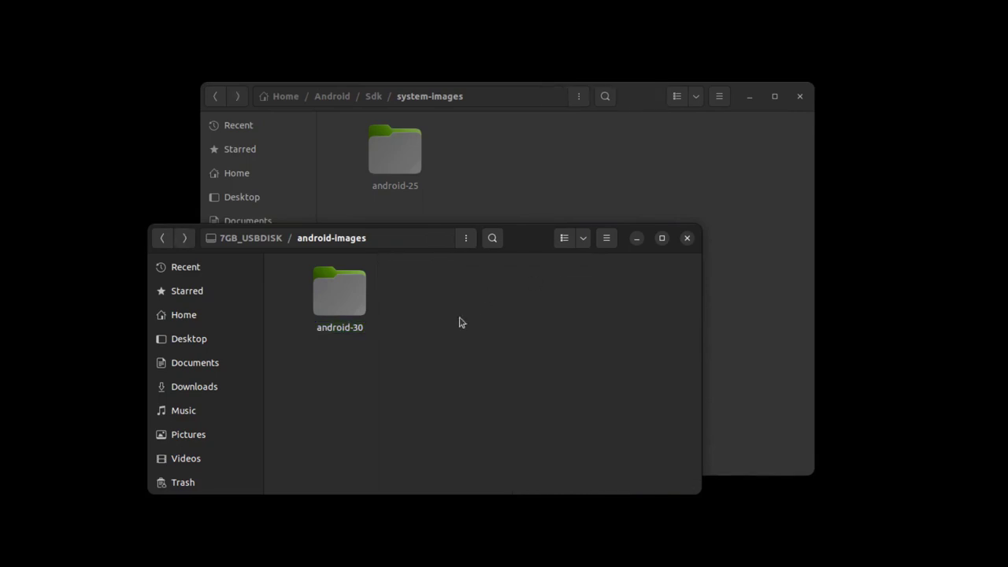
# Check the properties of the moved android-30 folder on the USB disk.
pyautogui.rightClick(336, 292)
pyautogui.click(397, 527)
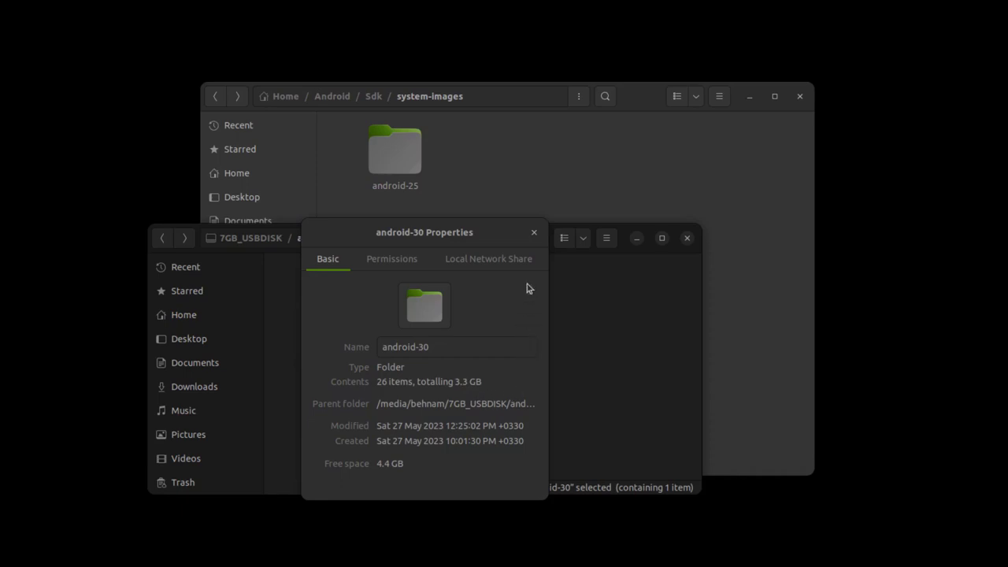
pyautogui.click(535, 235)
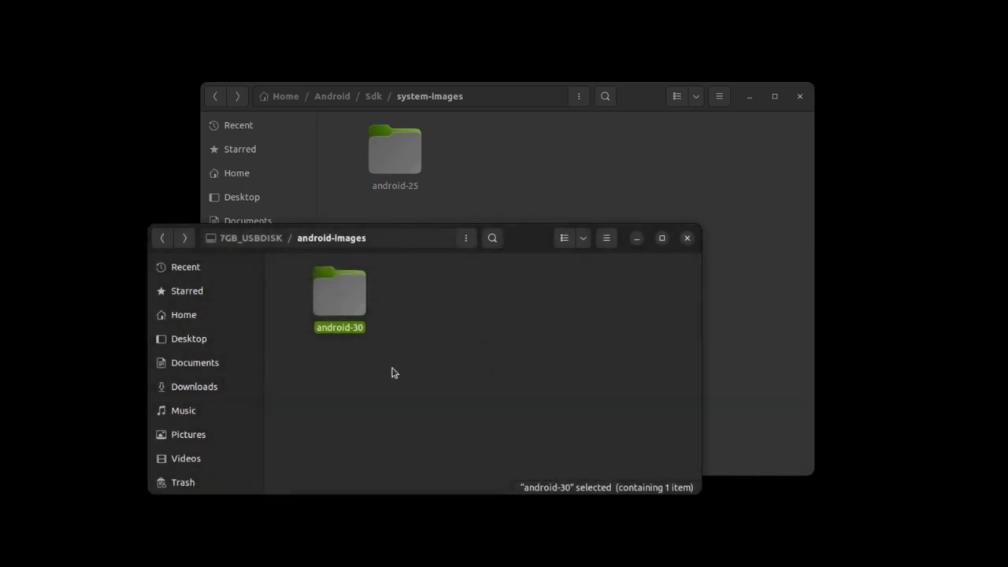
# Open a terminal in the android-images folder and print its full path with pwd.
pyautogui.rightClick(476, 334)
pyautogui.click(527, 409)
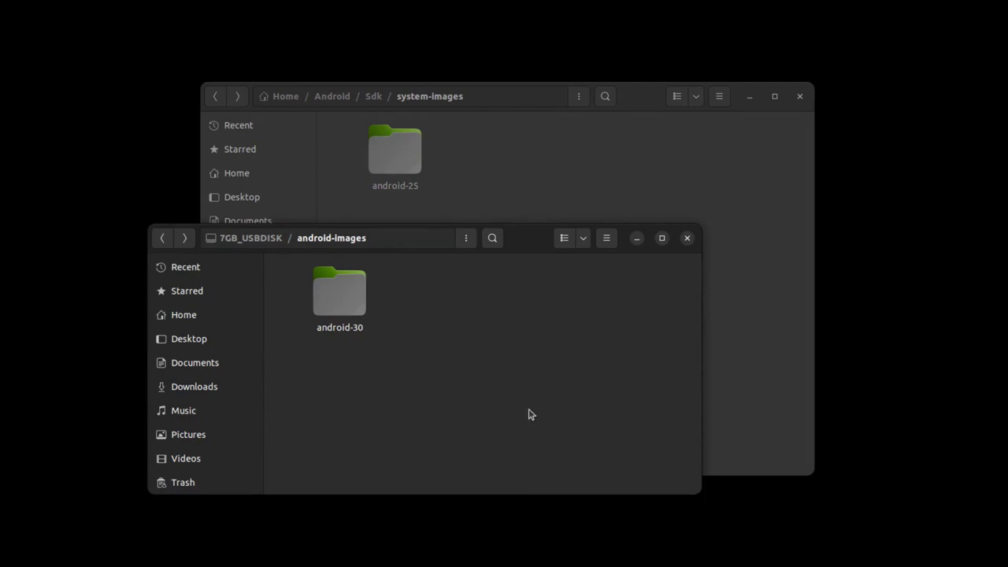
pyautogui.moveTo(256, 51); pyautogui.dragTo(438, 328)
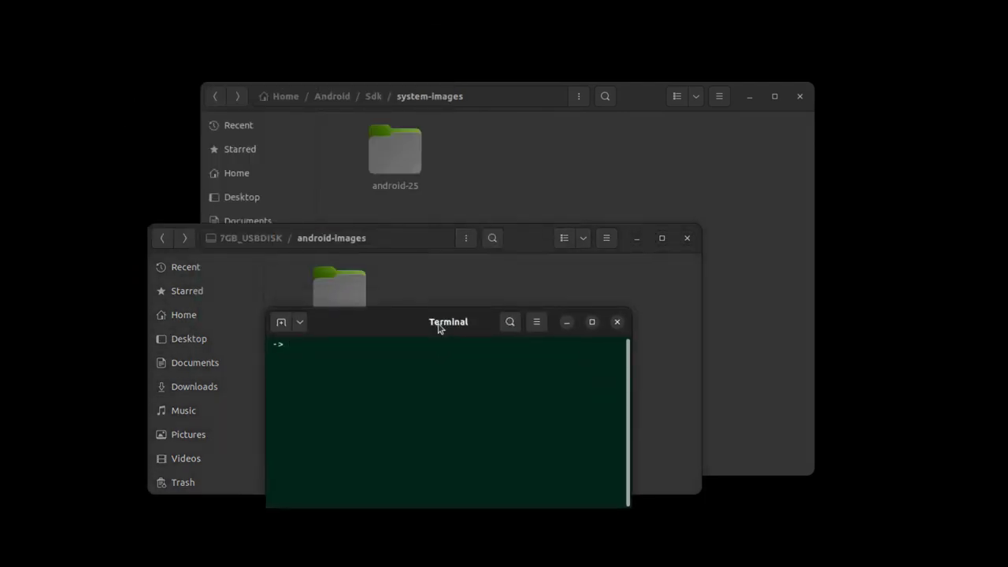
pyautogui.write('pwd')
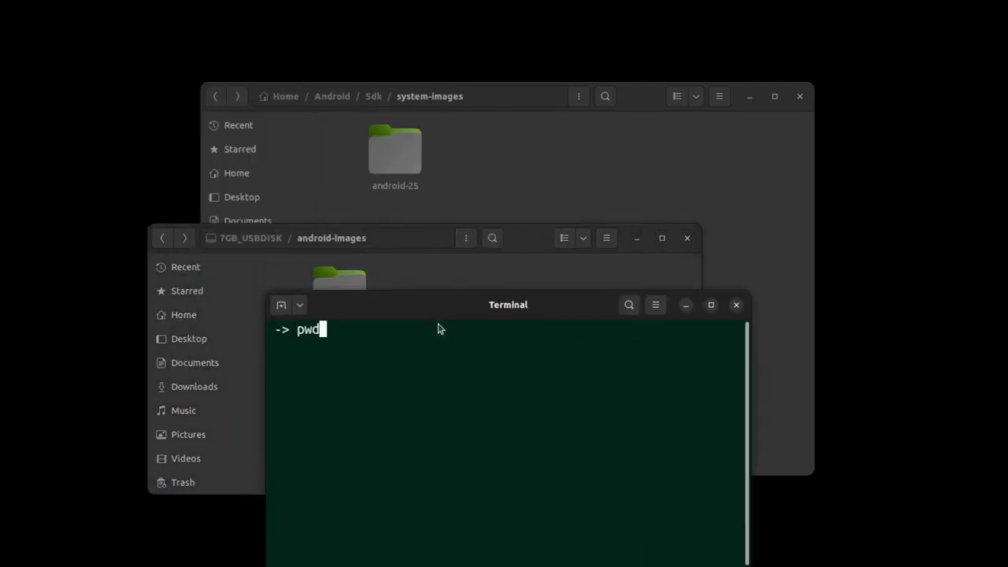
pyautogui.press('Return')
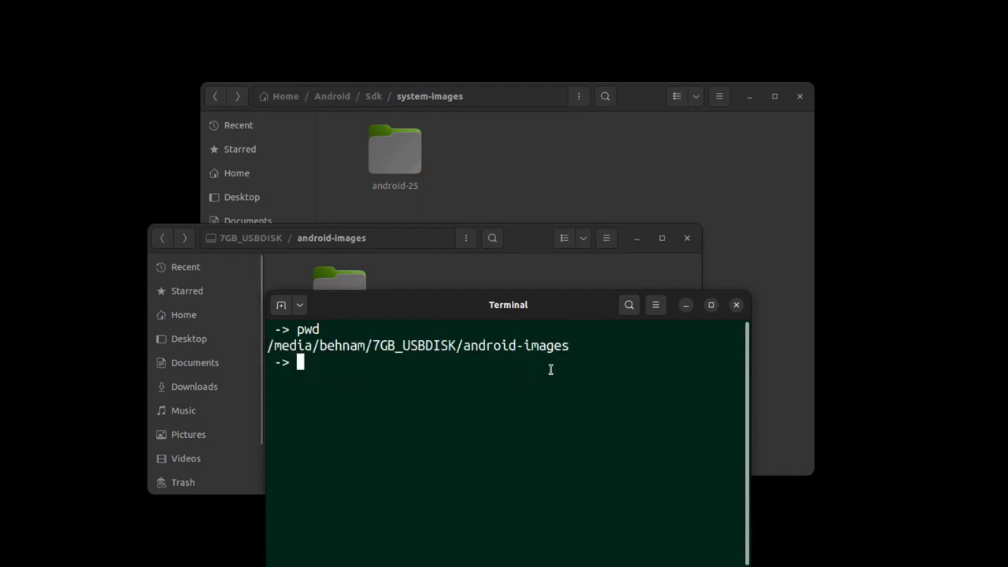
# Copy the printed android-images path and close the terminal.
pyautogui.moveTo(569, 345); pyautogui.dragTo(265, 346)
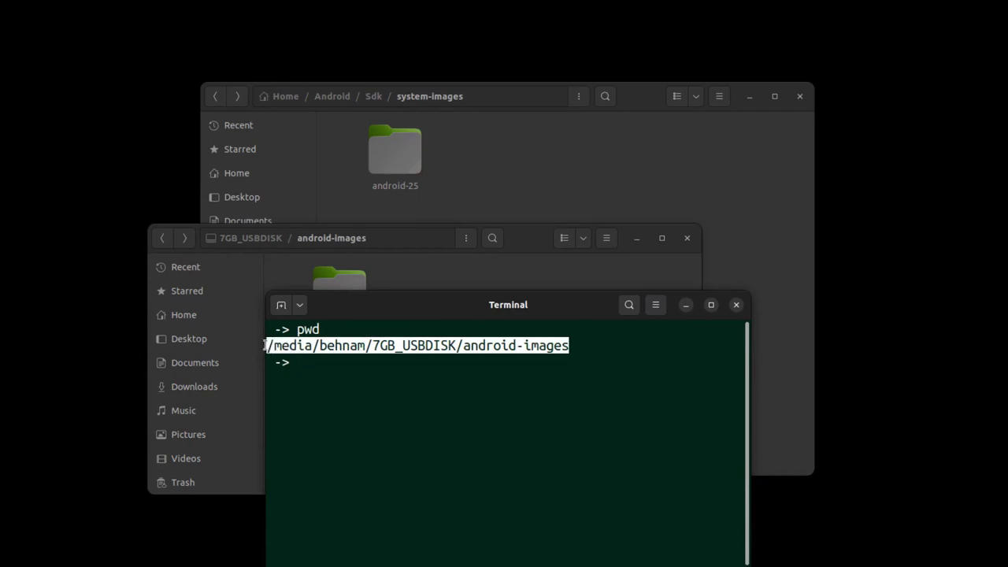
pyautogui.rightClick(376, 346)
pyautogui.click(398, 358)
pyautogui.click(737, 307)
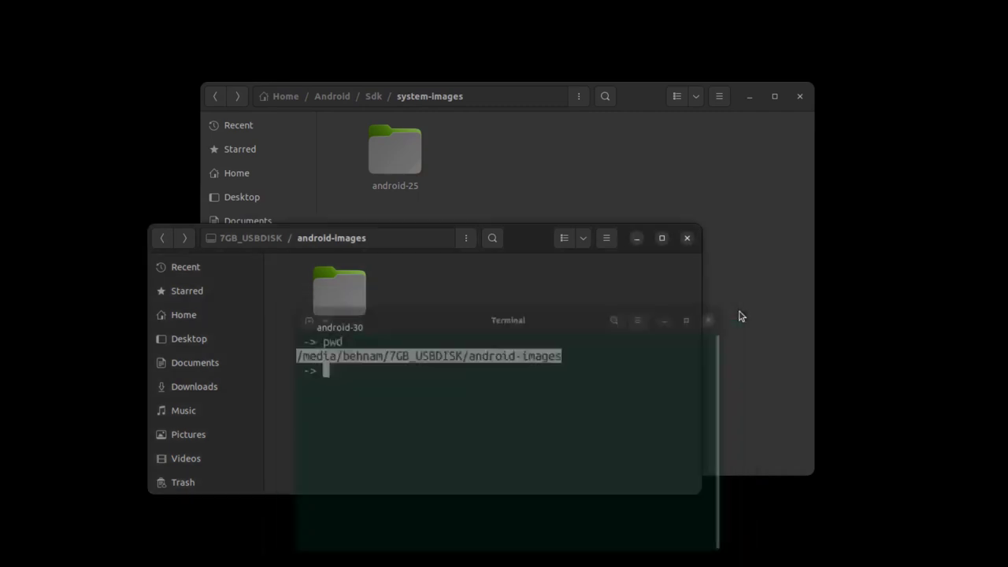
# Open a terminal in the system-images folder, with larger text and a wider window placed below the android-25 folder.
pyautogui.click(516, 182)
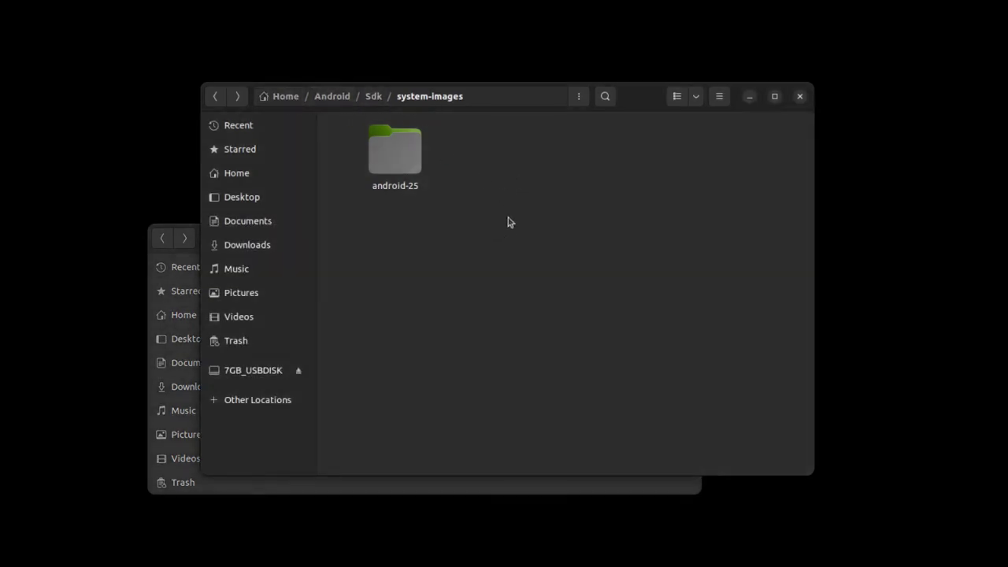
pyautogui.rightClick(504, 238)
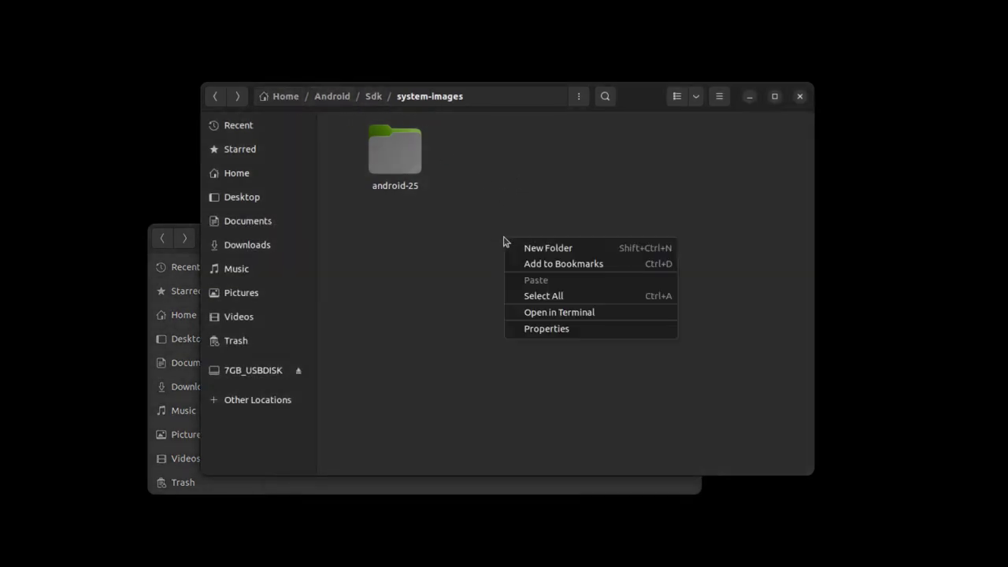
pyautogui.click(542, 315)
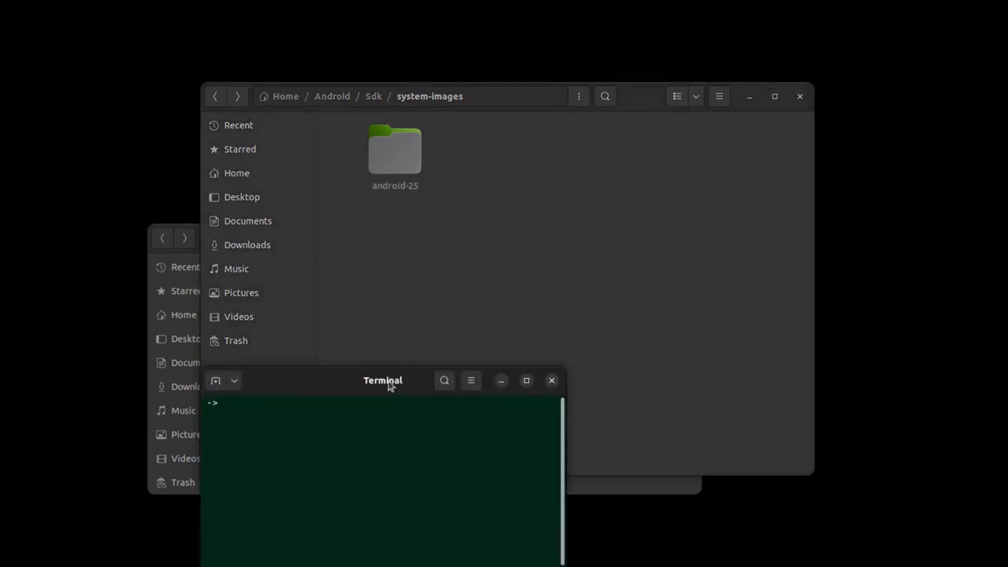
pyautogui.moveTo(394, 387); pyautogui.dragTo(394, 286)
pyautogui.hotkey('ctrl', '+')
pyautogui.hotkey('ctrl', '+')
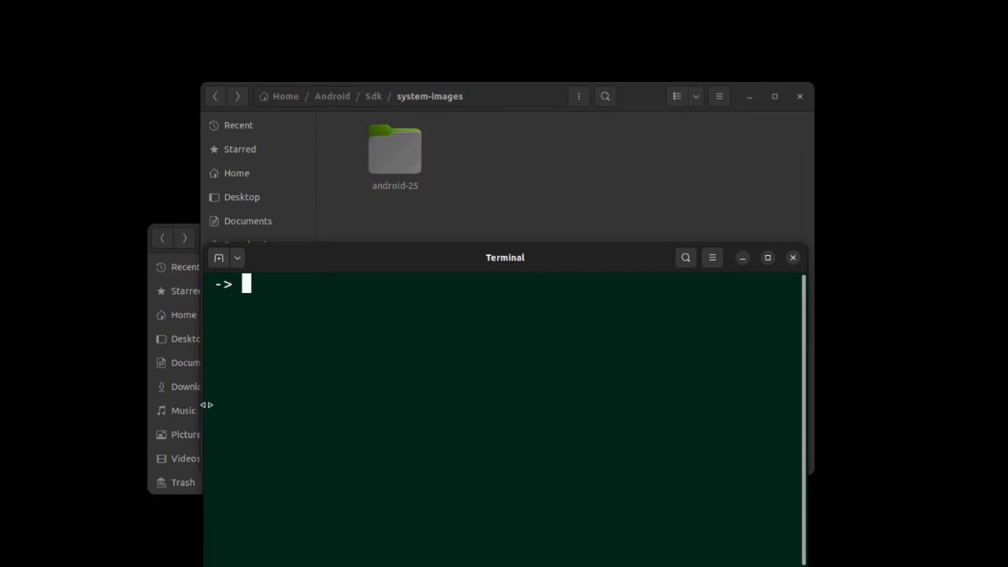
pyautogui.moveTo(203, 404); pyautogui.dragTo(135, 400)
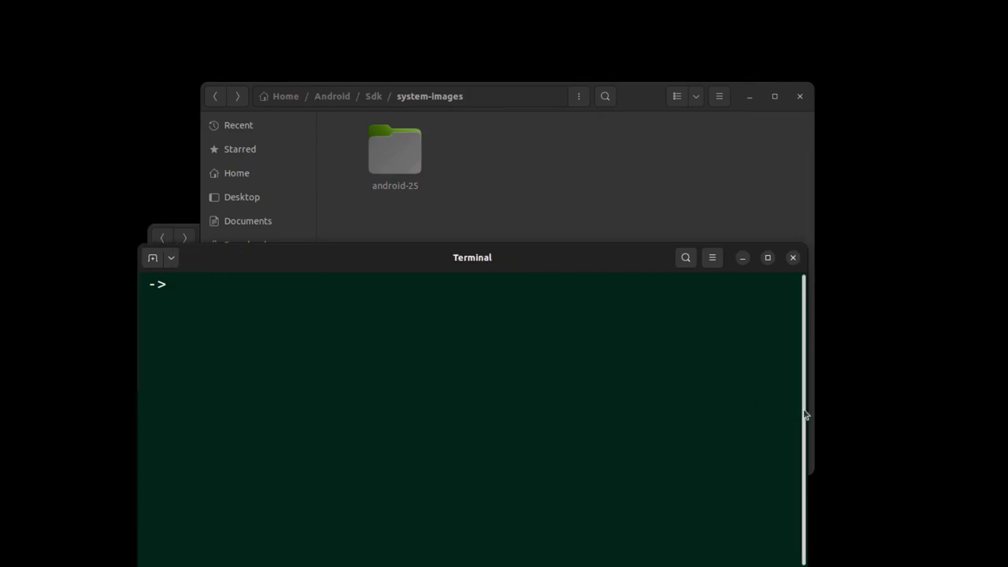
# Create a symbolic link named android-30 in system-images with ln -s, pointing to android-images/android-30 on 7GB_USBDISK via the copied path.
pyautogui.moveTo(806, 411); pyautogui.dragTo(892, 409)
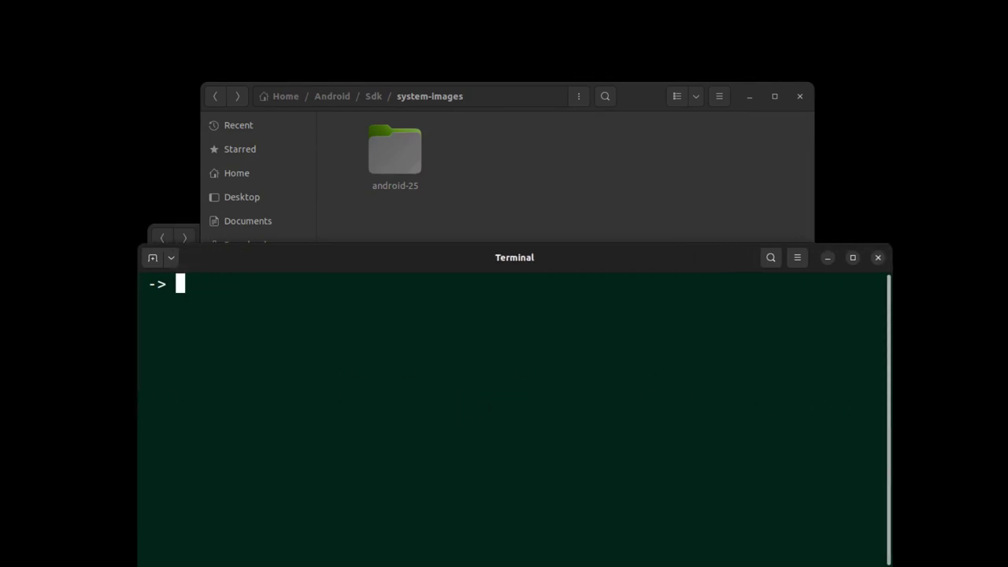
pyautogui.write('ln -s')
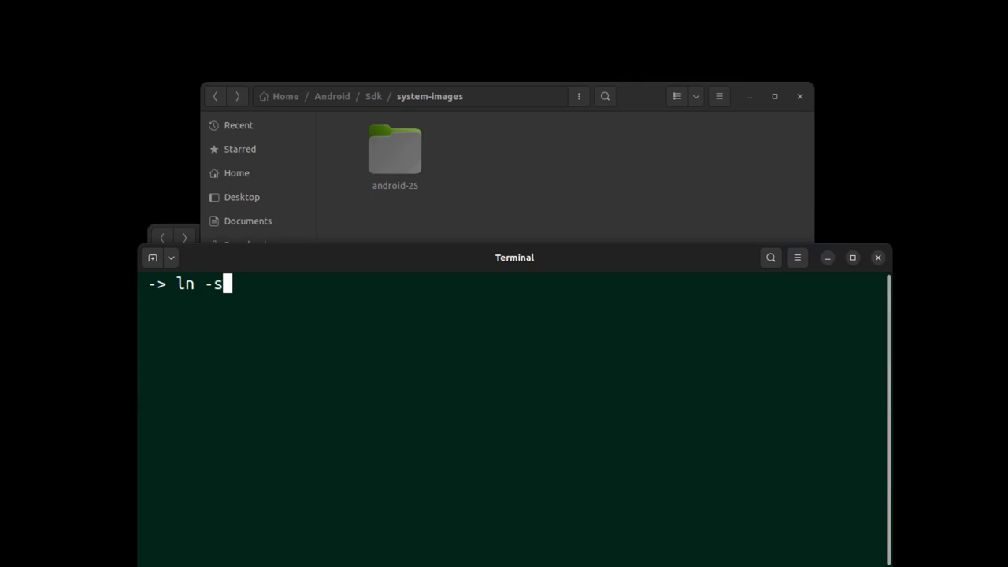
pyautogui.rightClick(300, 342)
pyautogui.click(319, 382)
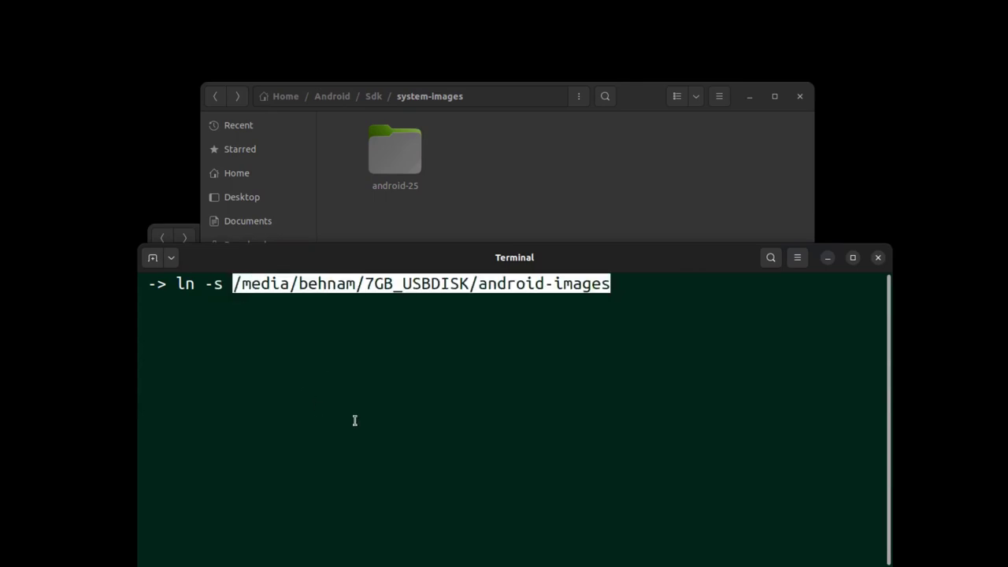
pyautogui.write('/android-30')
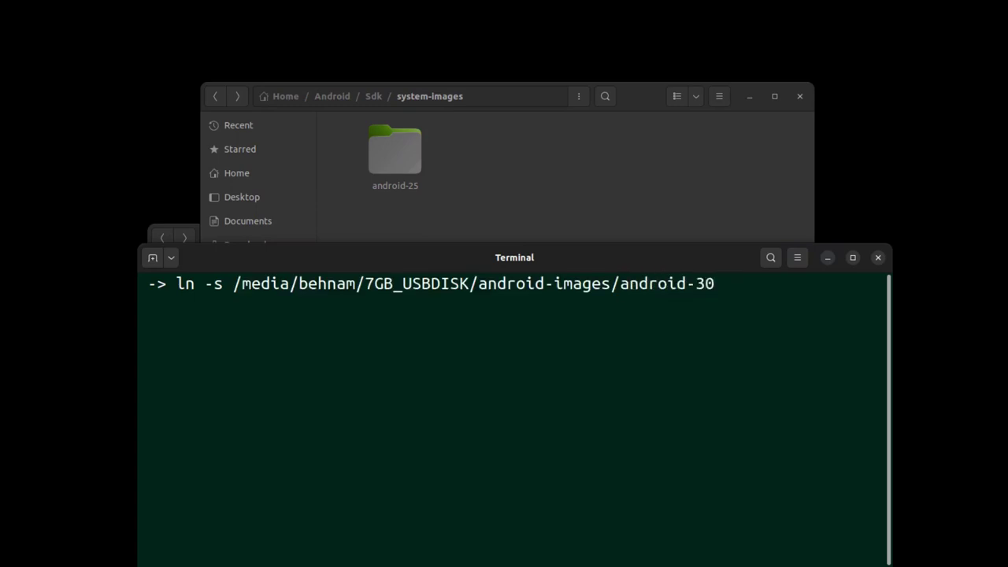
pyautogui.write(' android-')
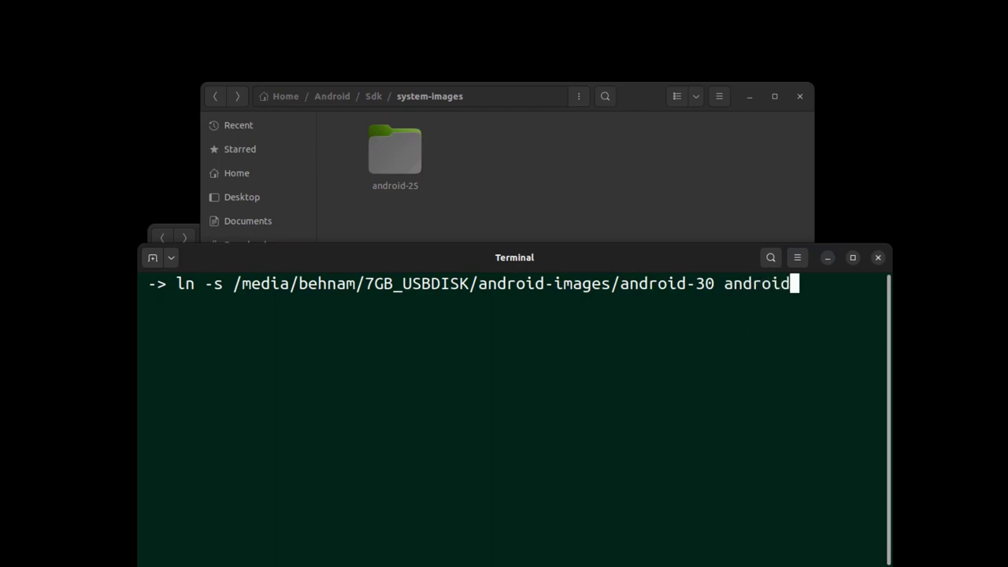
pyautogui.write('30')
pyautogui.press('Return')
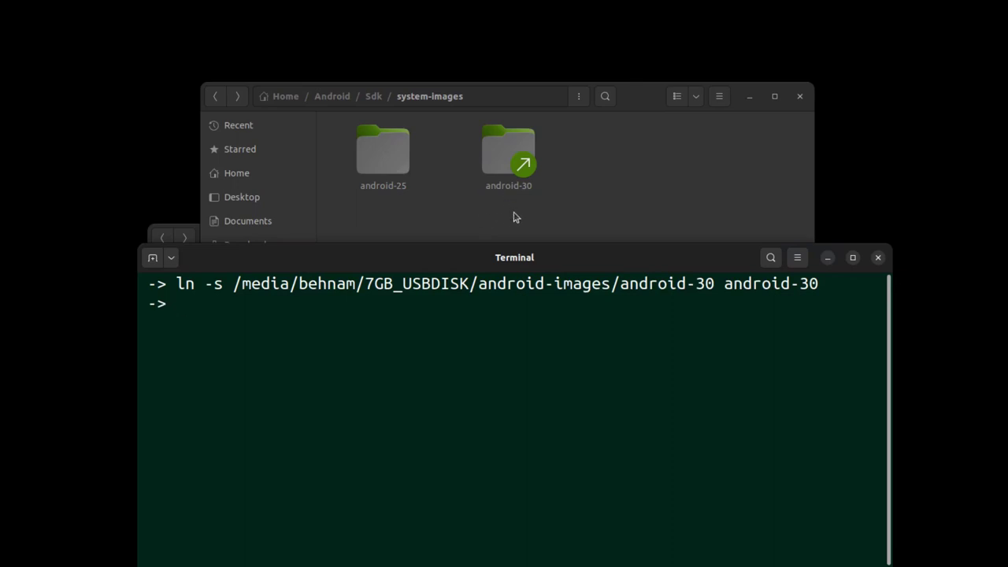
# Browse through the linked android-30 folder into google_apis and x86 to check its files, and go back out.
pyautogui.click(516, 218)
pyautogui.doubleClick(506, 150)
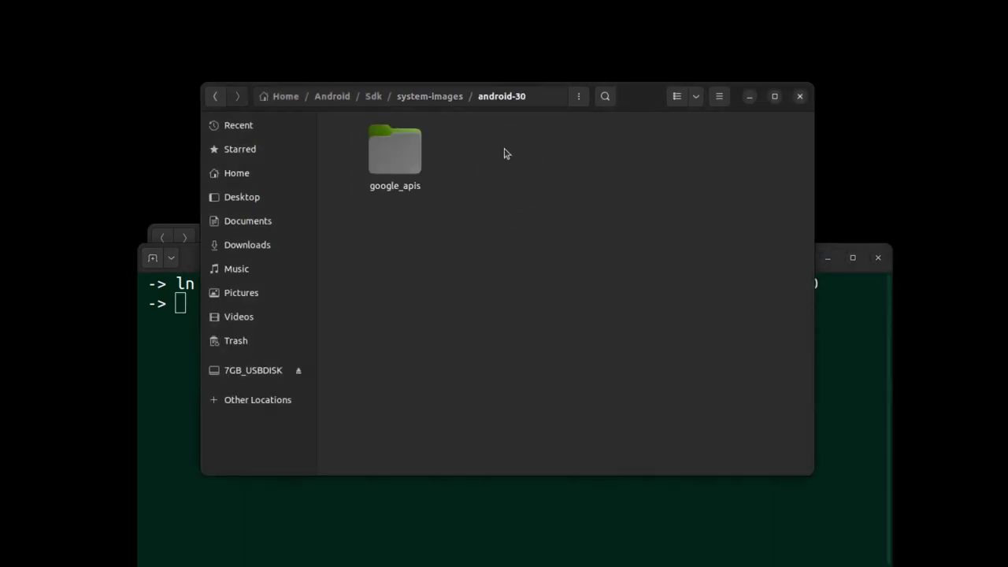
pyautogui.doubleClick(397, 166)
pyautogui.click(396, 168)
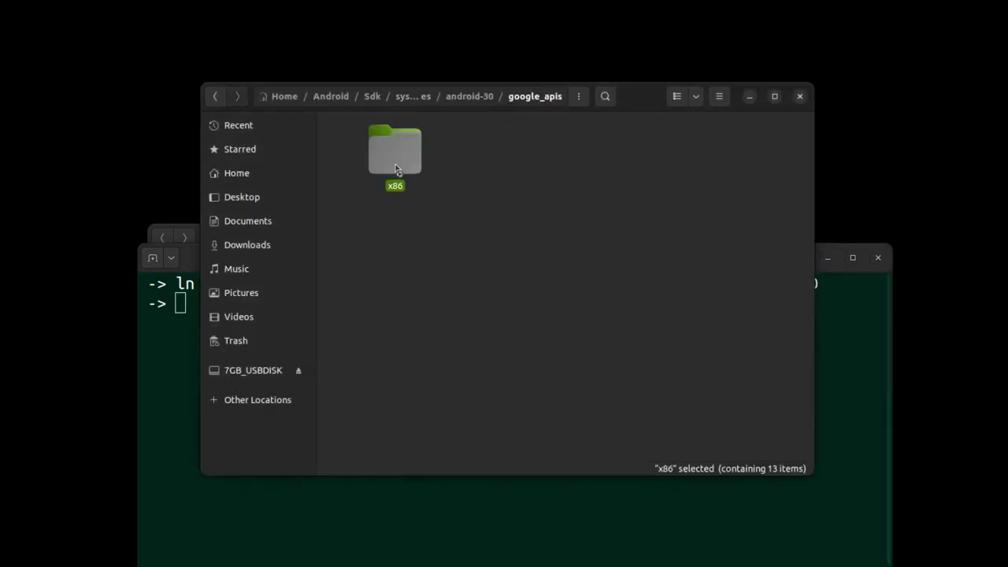
pyautogui.doubleClick(397, 168)
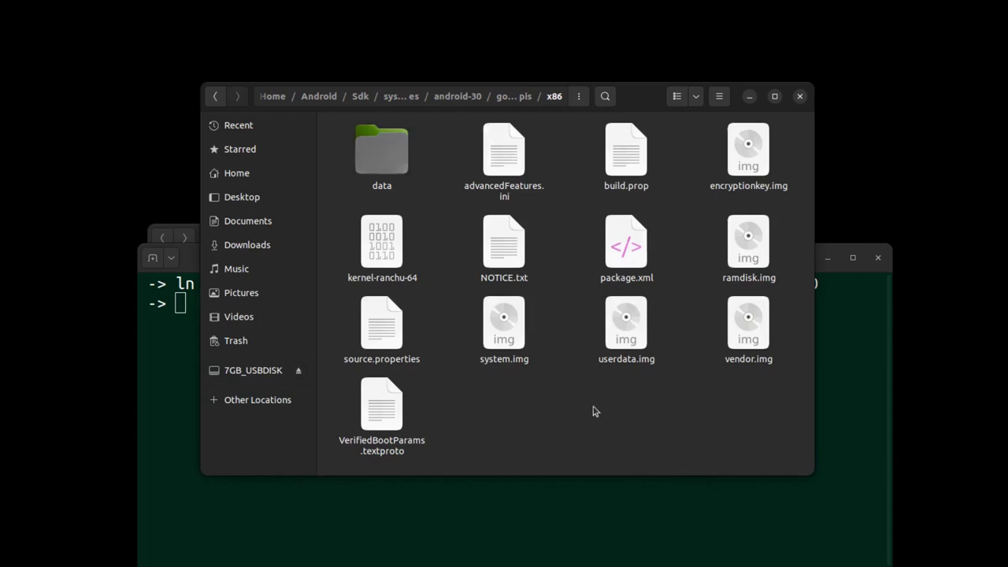
pyautogui.click(220, 99)
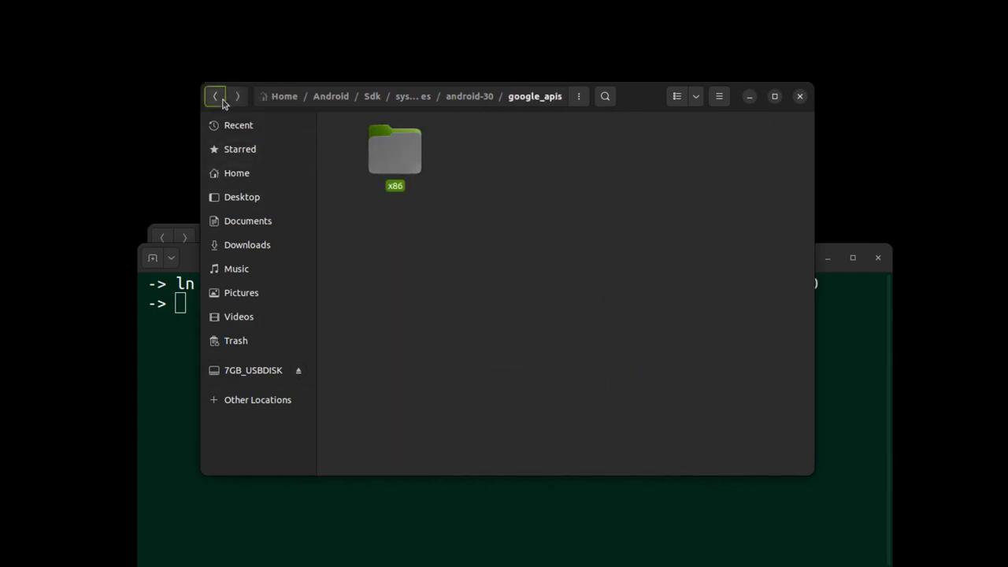
pyautogui.click(221, 99)
pyautogui.click(220, 99)
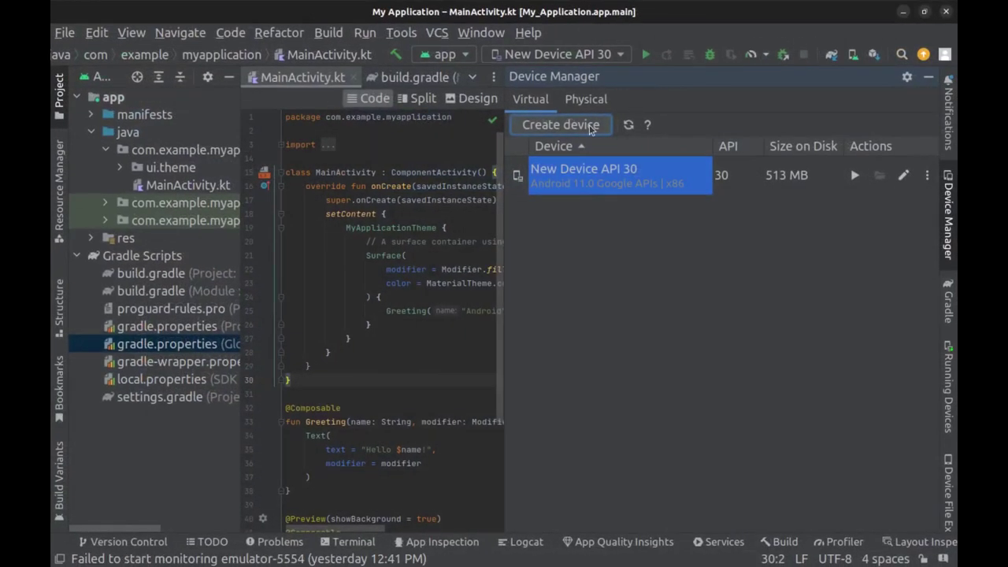
# Switch to Android Studio and set up another virtual device with the New Device hardware definition and the R (API 30, x86) system image.
pyautogui.click(591, 126)
pyautogui.scroll(-10, 331, 331)
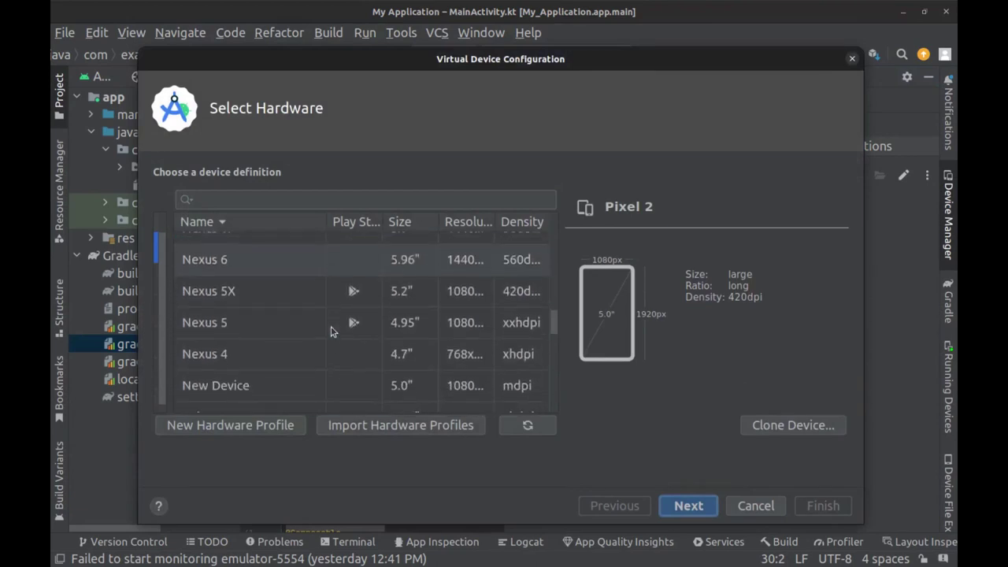
pyautogui.scroll(-3, 330, 331)
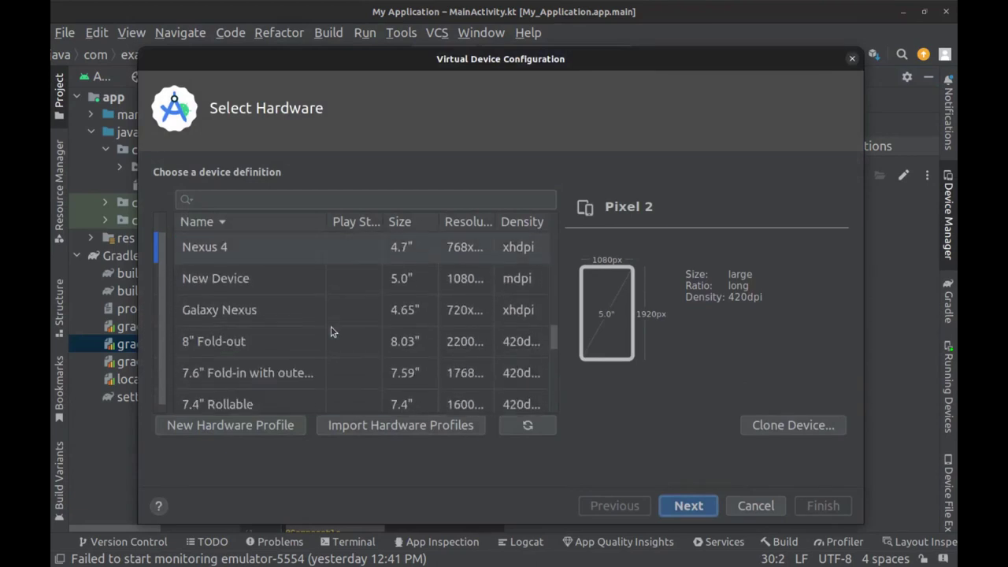
pyautogui.click(685, 509)
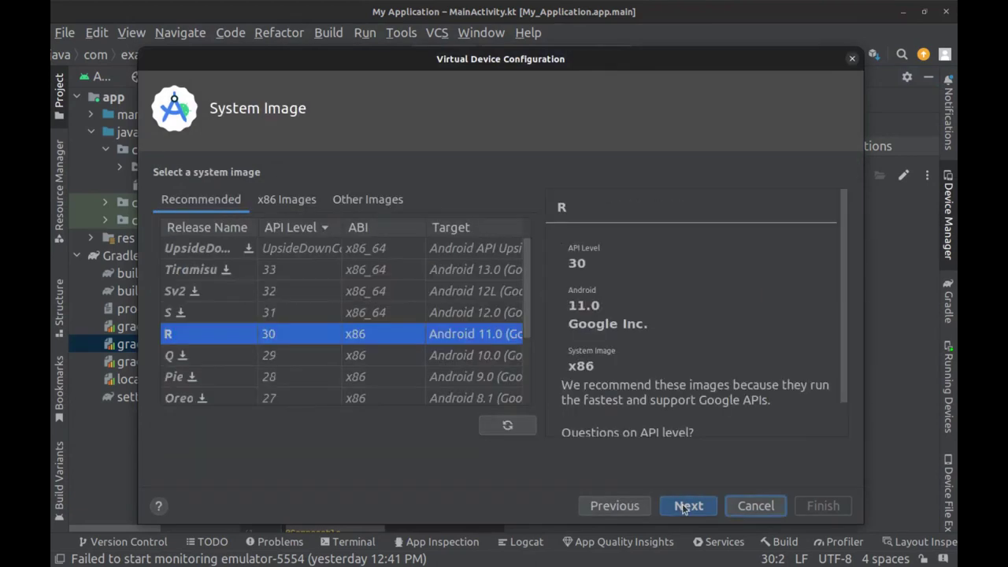
pyautogui.click(269, 339)
pyautogui.click(689, 506)
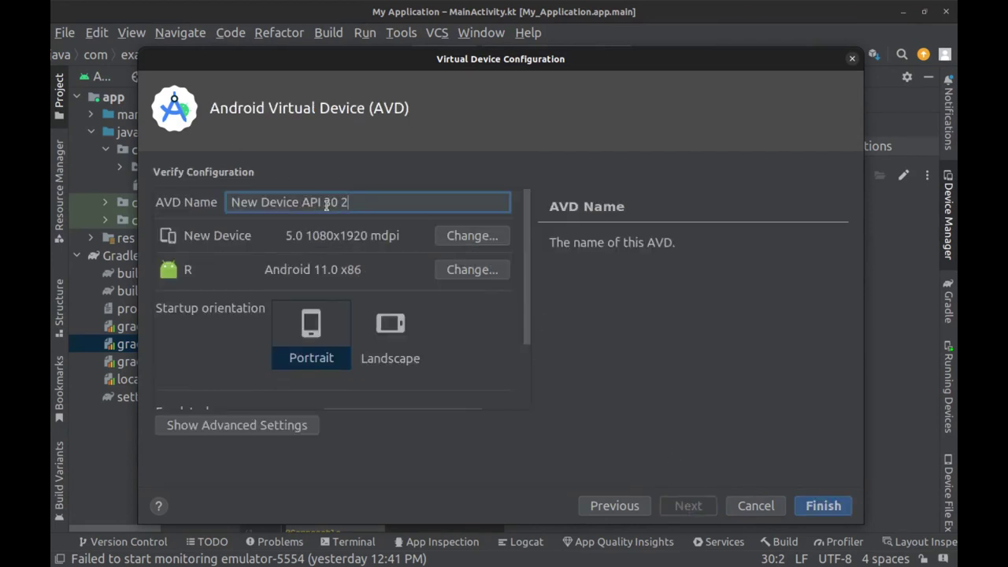
# Name the virtual device "new android 30", finish creating it, and launch it.
pyautogui.moveTo(323, 203); pyautogui.dragTo(215, 199)
pyautogui.write('new and')
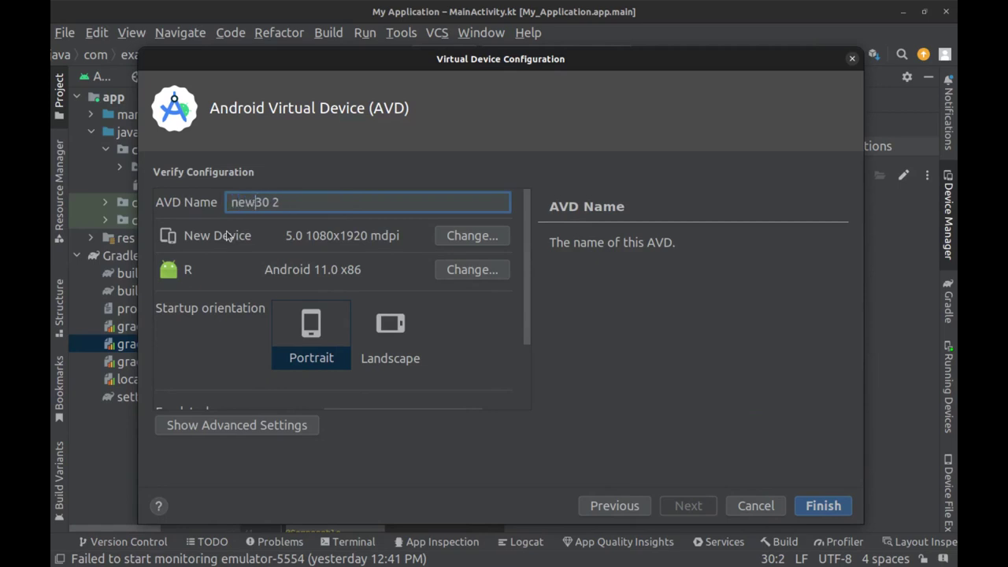
pyautogui.write('roid')
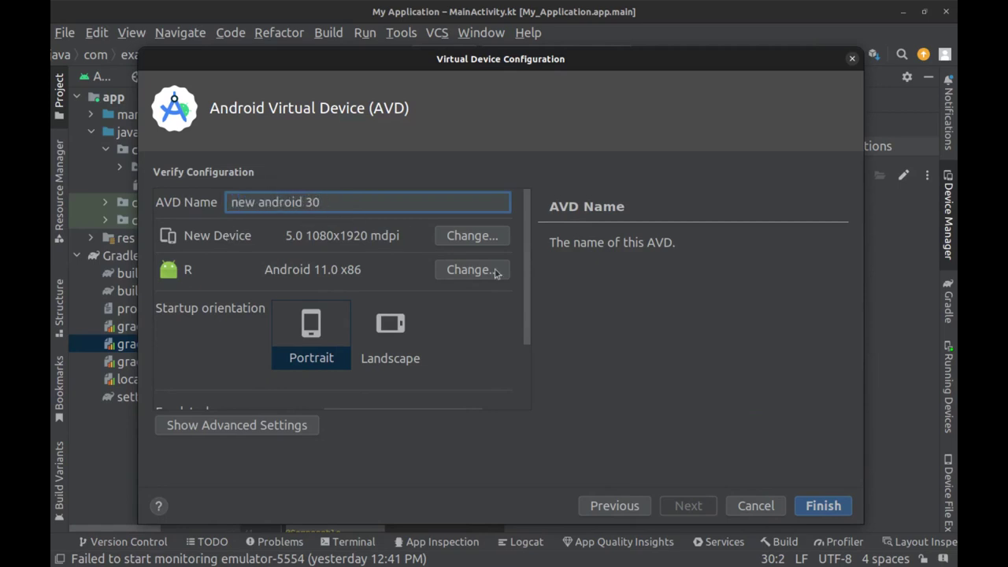
pyautogui.click(824, 508)
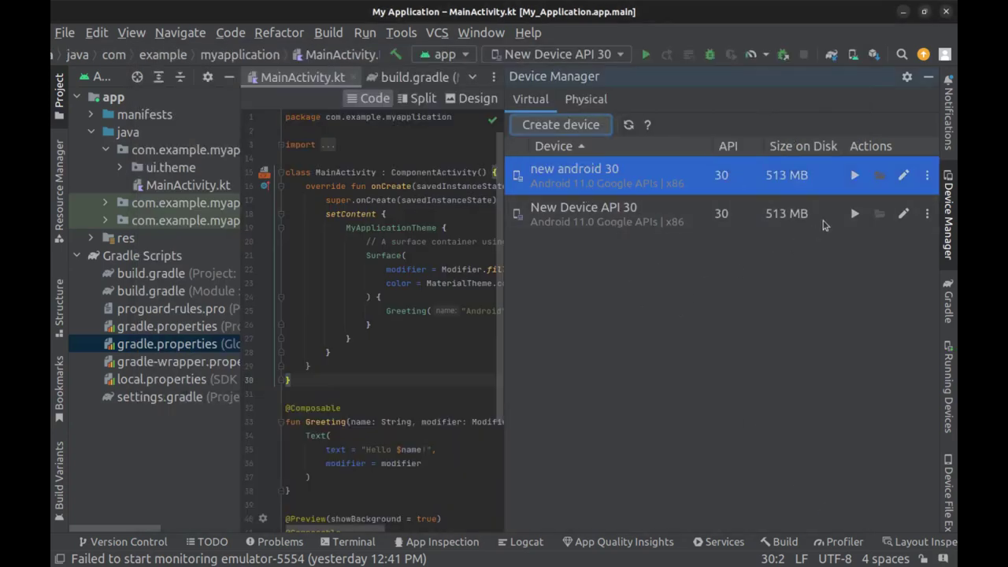
pyautogui.click(856, 176)
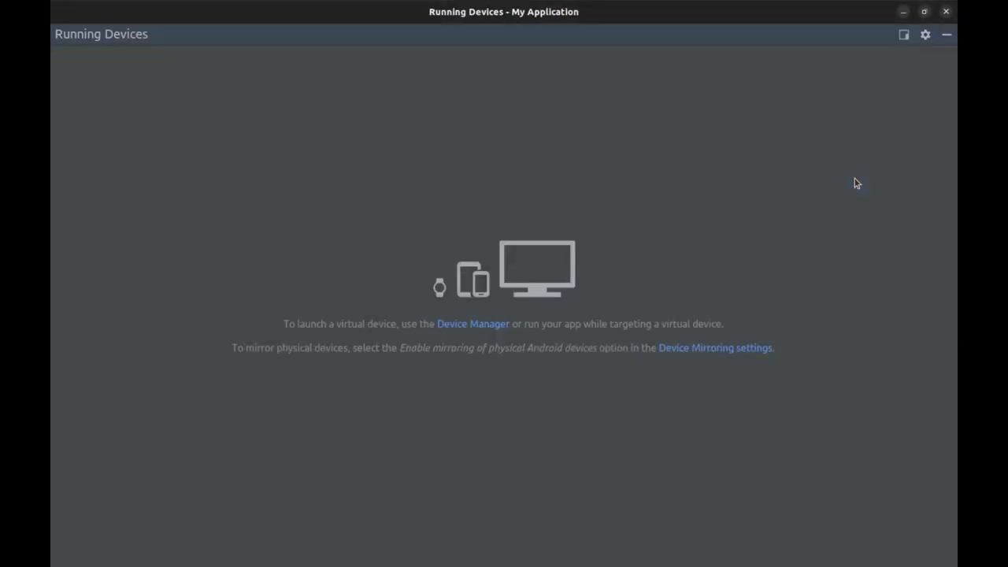